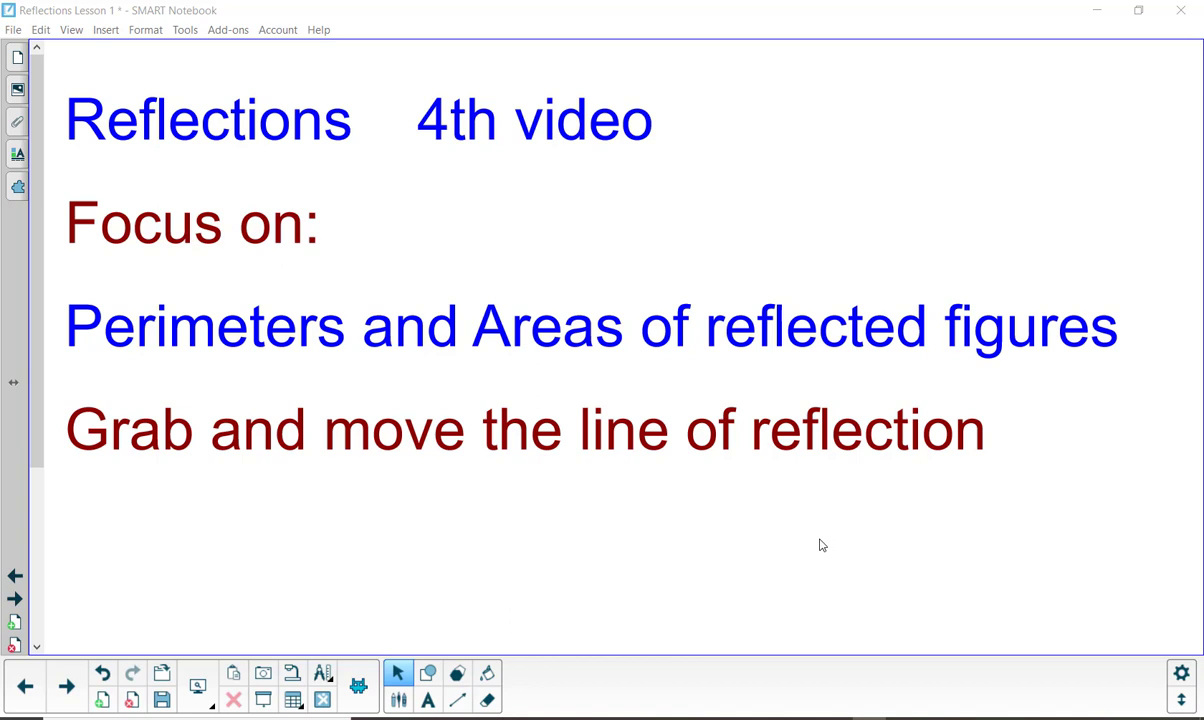
- Advance to the Perimeters and Areas of Reflected figures page, then bring up the TI-Nspire reflections activity
key(Page_Down)
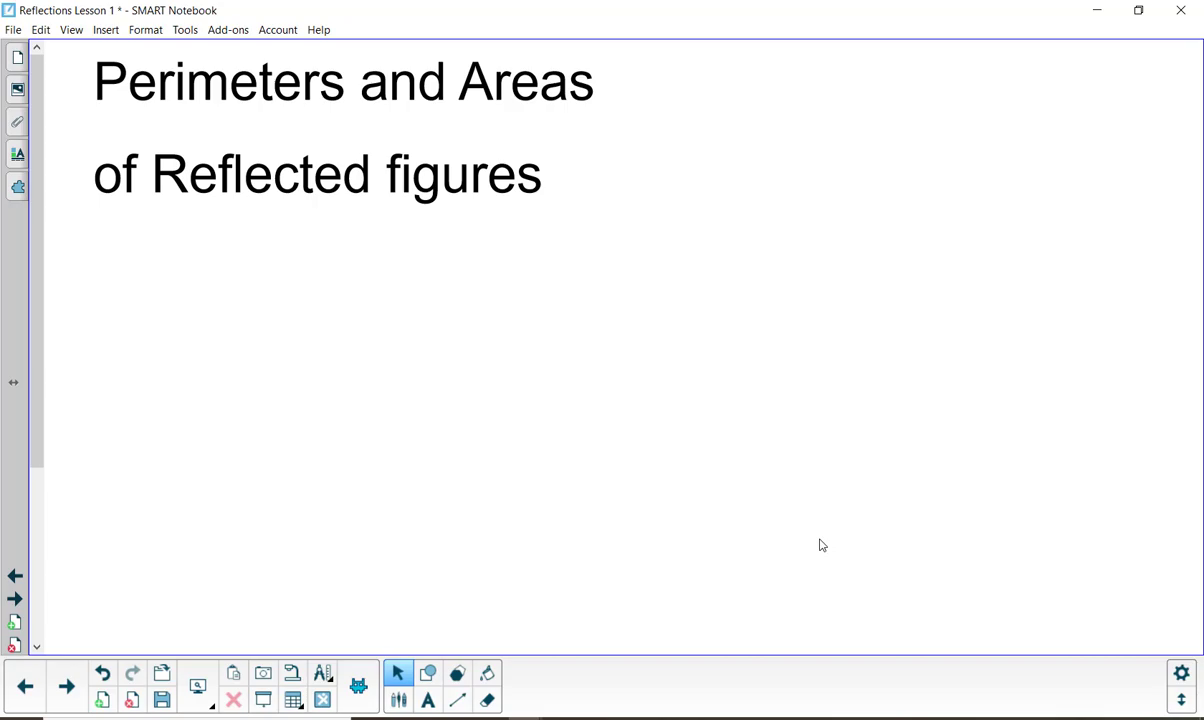
key(alt+Tab)
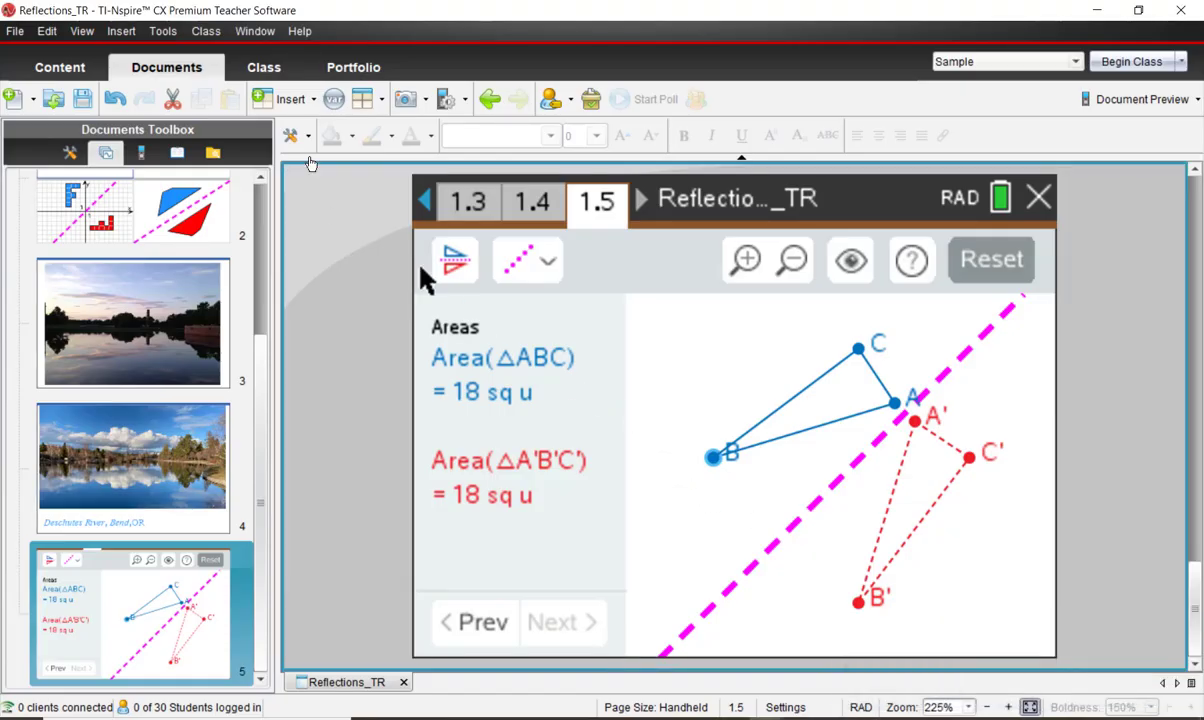
- Apply the 4:Perimeter & Areas template so Perim(△ABC) = 29.74 u appears beside a horizontal line
click(299, 137)
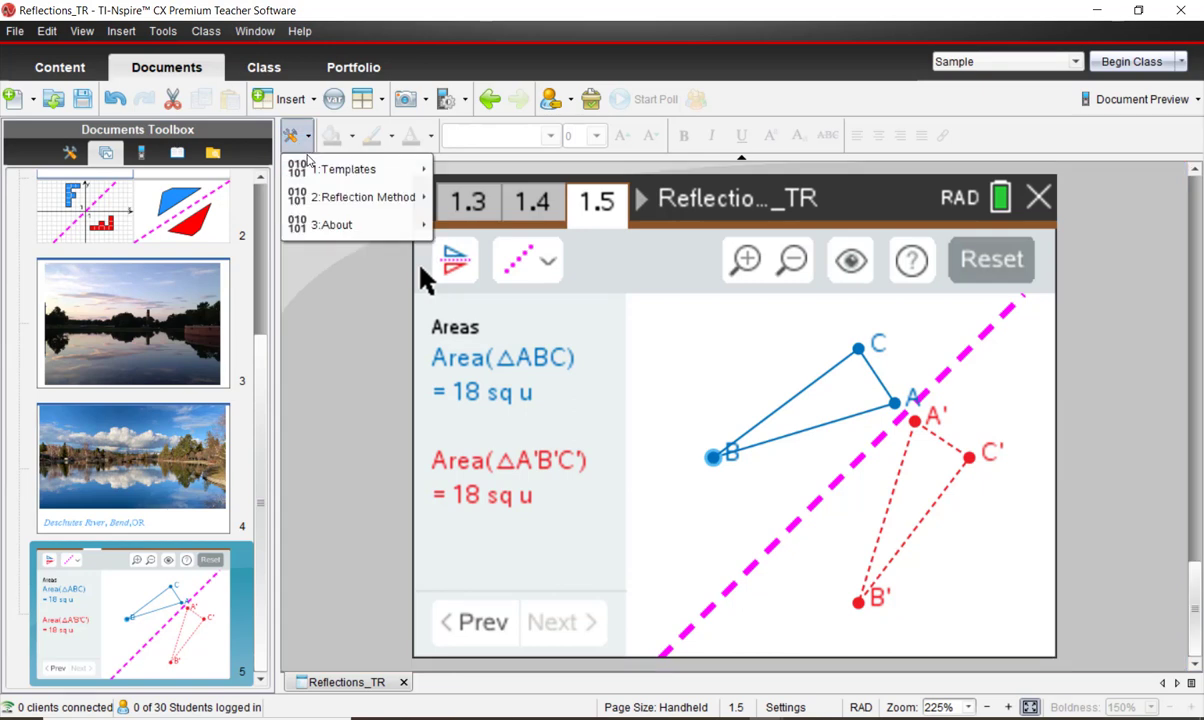
mouse_move(315, 170)
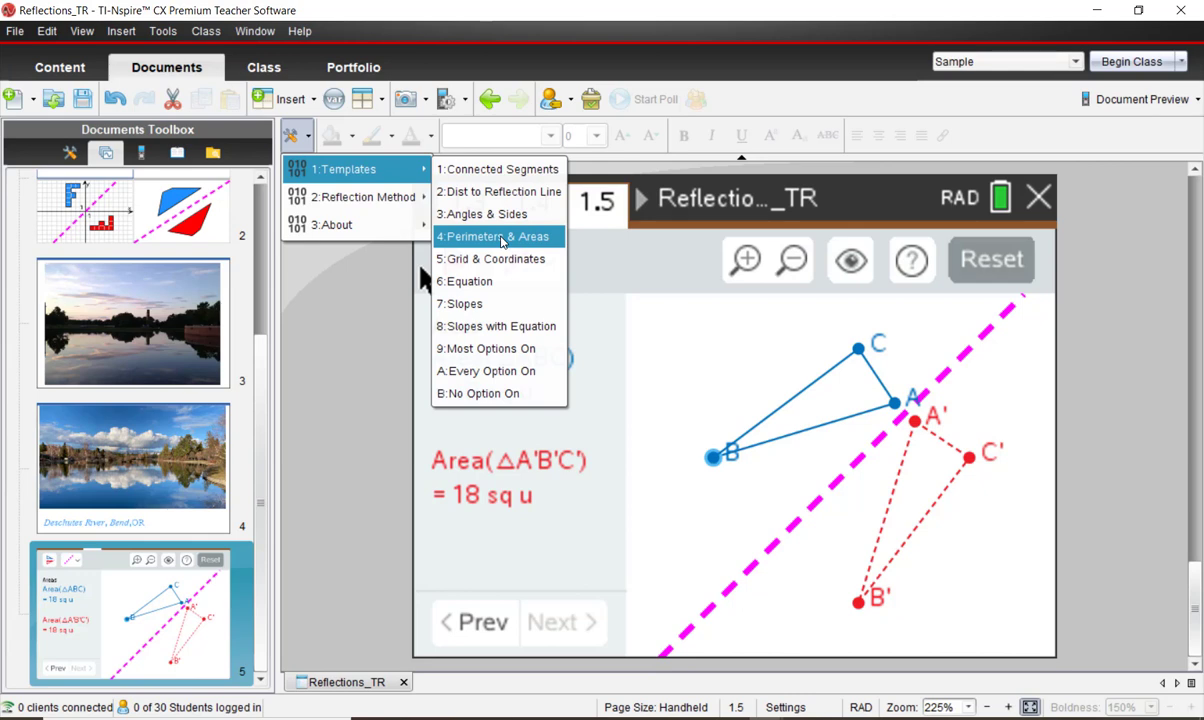
click(502, 240)
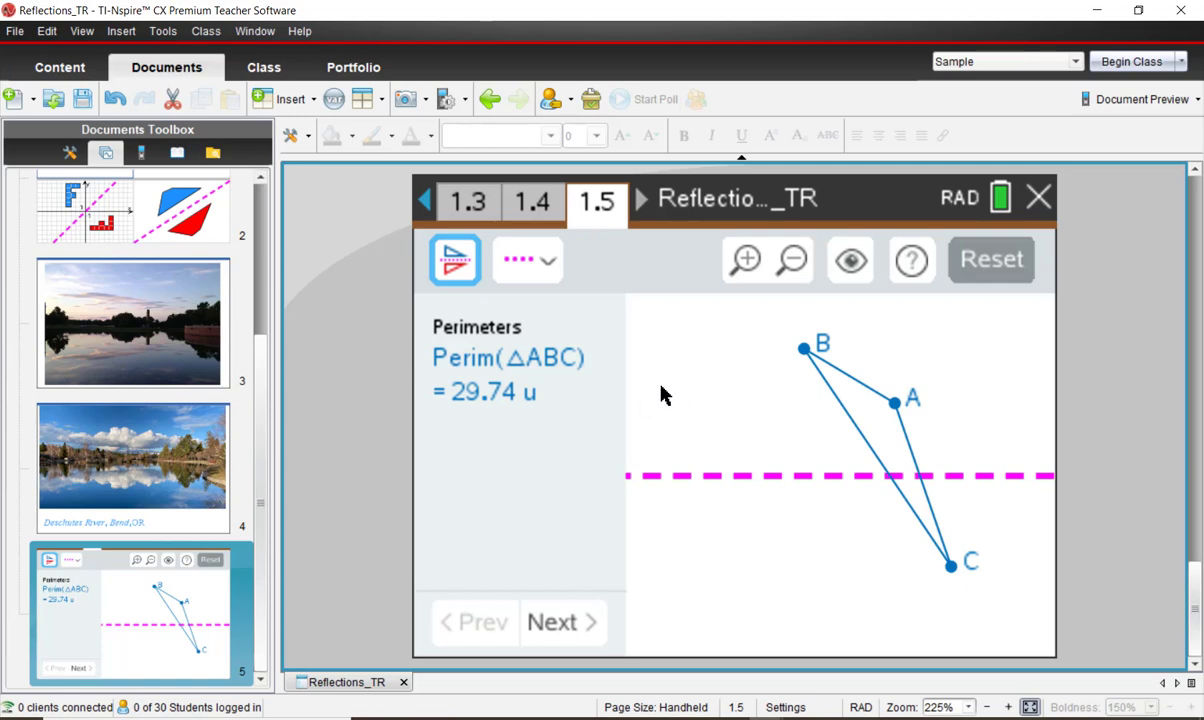
- Reflect triangle ABC, drag vertices A and C, and move ABC below the line; both perimeters read 25.84 u
click(457, 263)
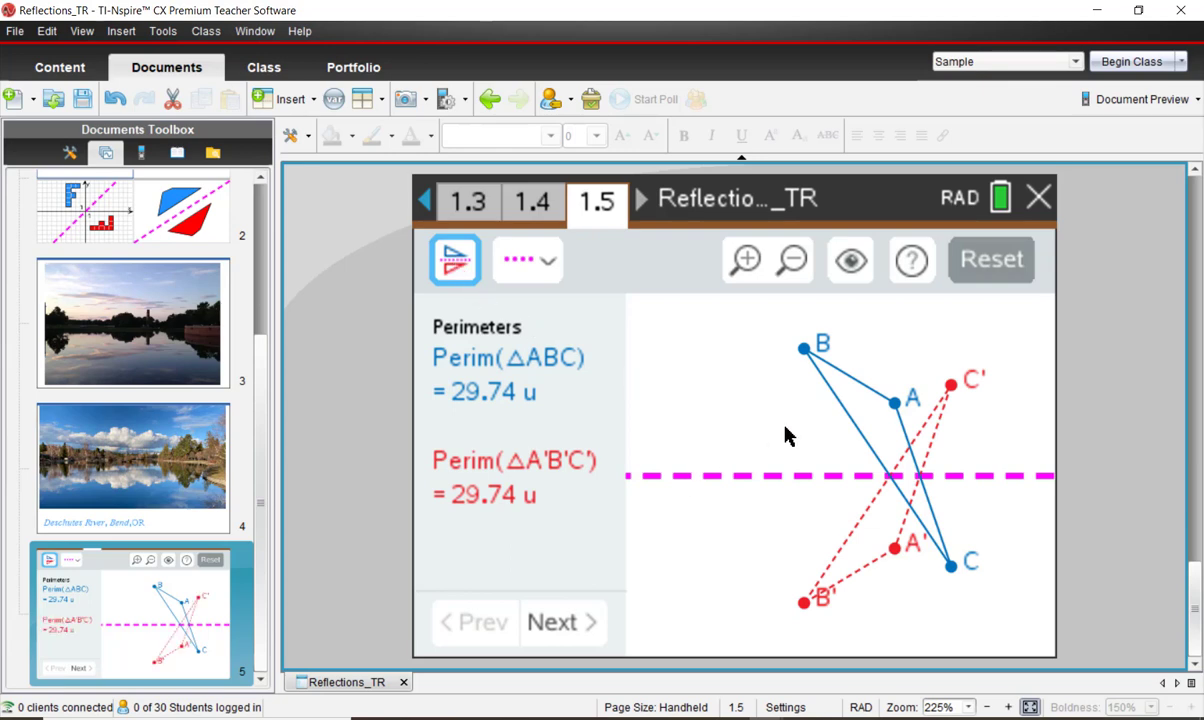
drag(896, 401, 932, 362)
drag(925, 543, 718, 413)
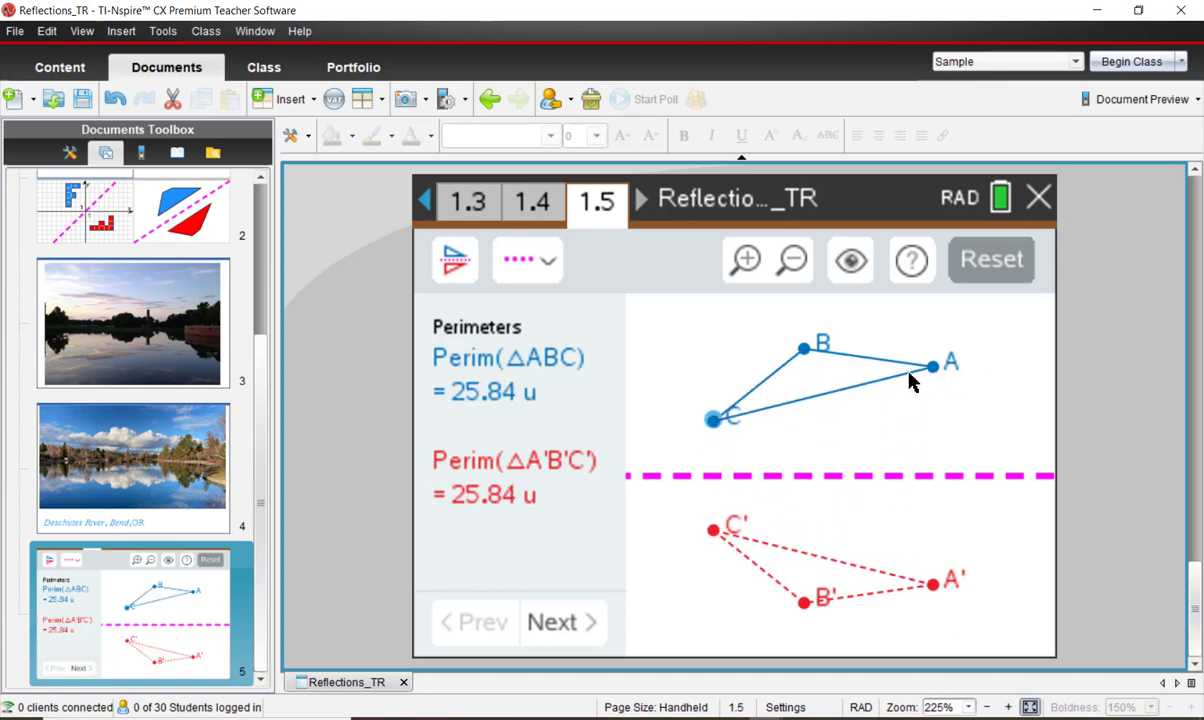
drag(903, 374, 870, 563)
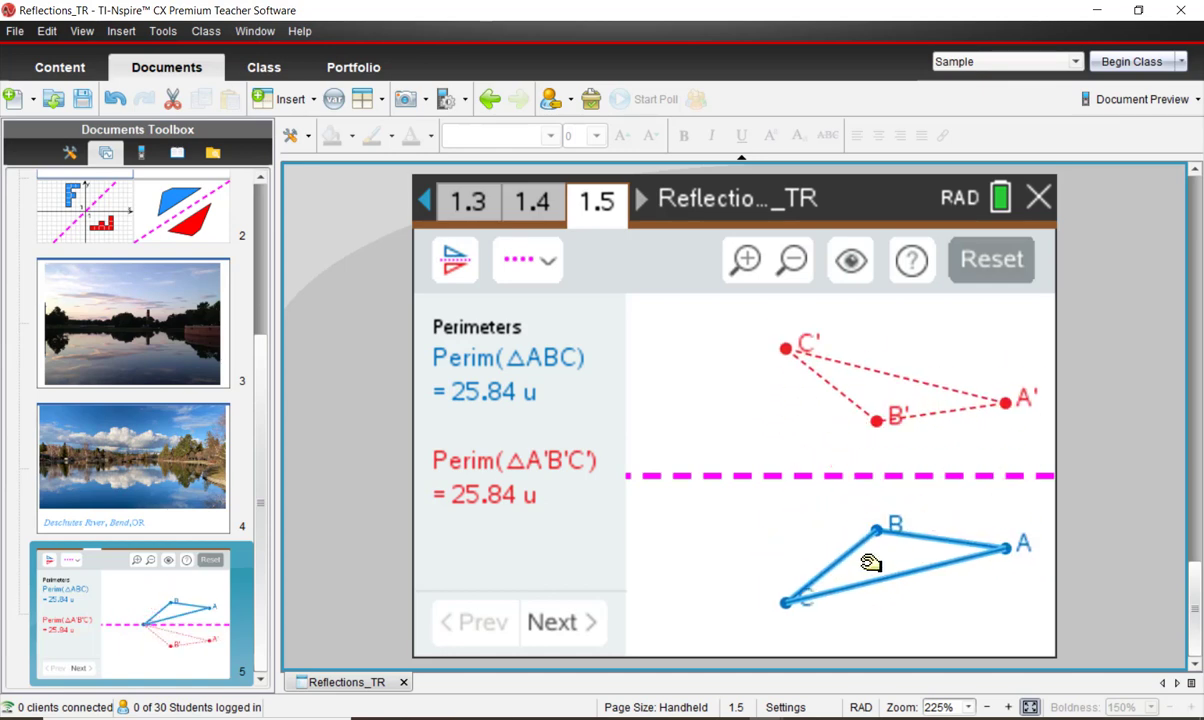
- Make the reflection line vertical, then drag vertices B, C, A and the triangle to reshape ABC
click(545, 266)
click(536, 364)
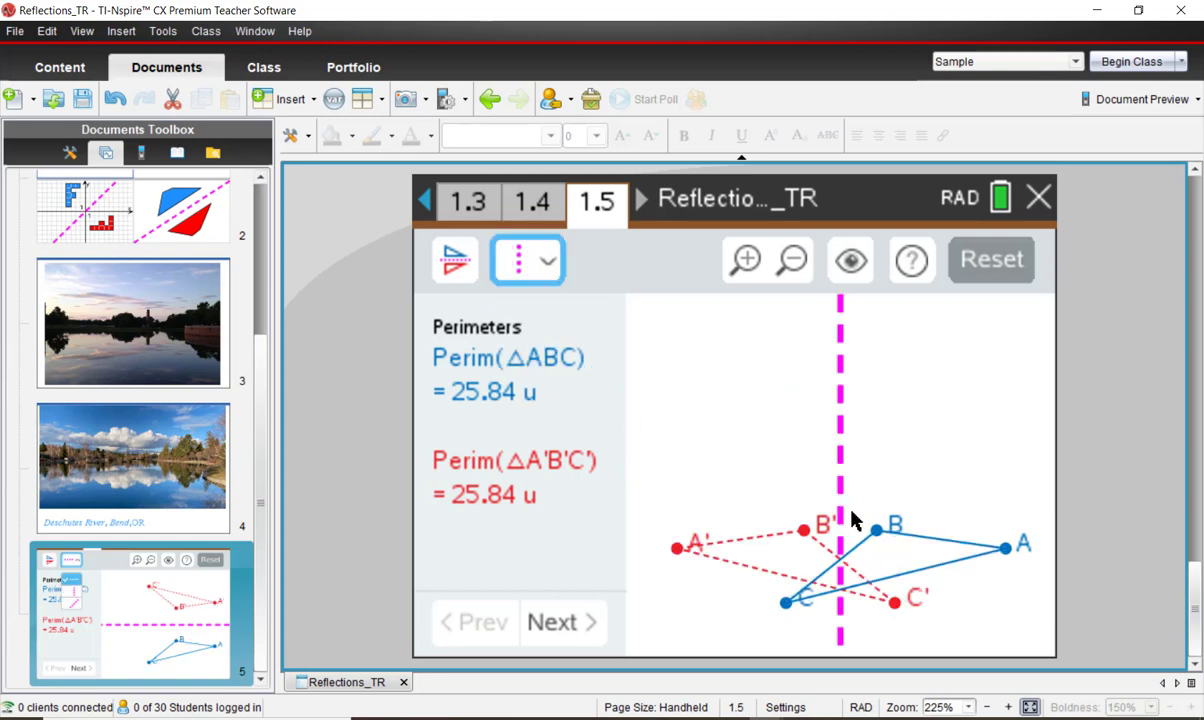
drag(890, 533, 895, 451)
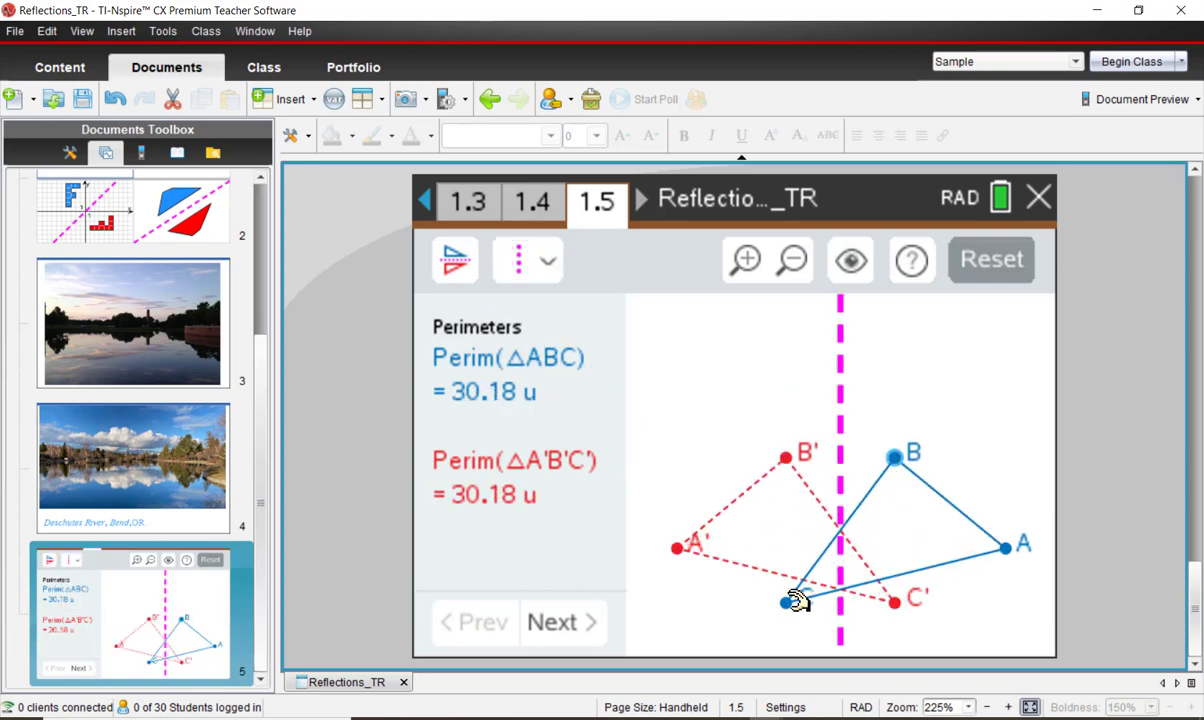
drag(795, 597, 930, 602)
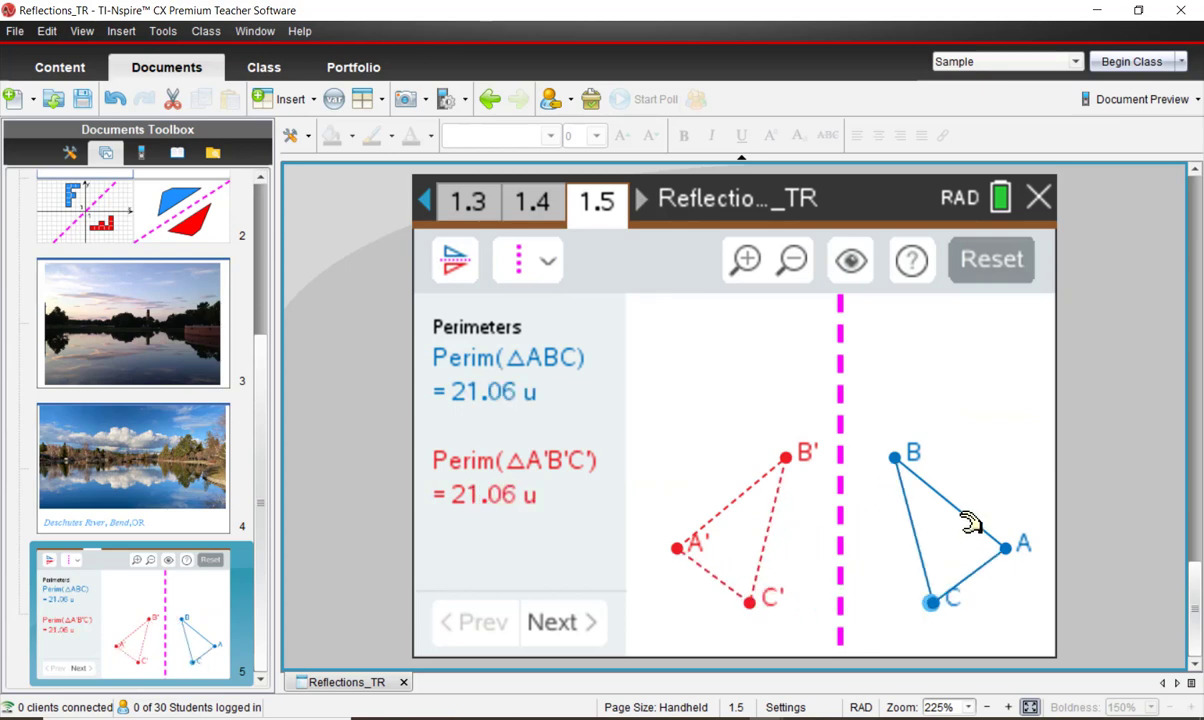
drag(946, 527, 946, 441)
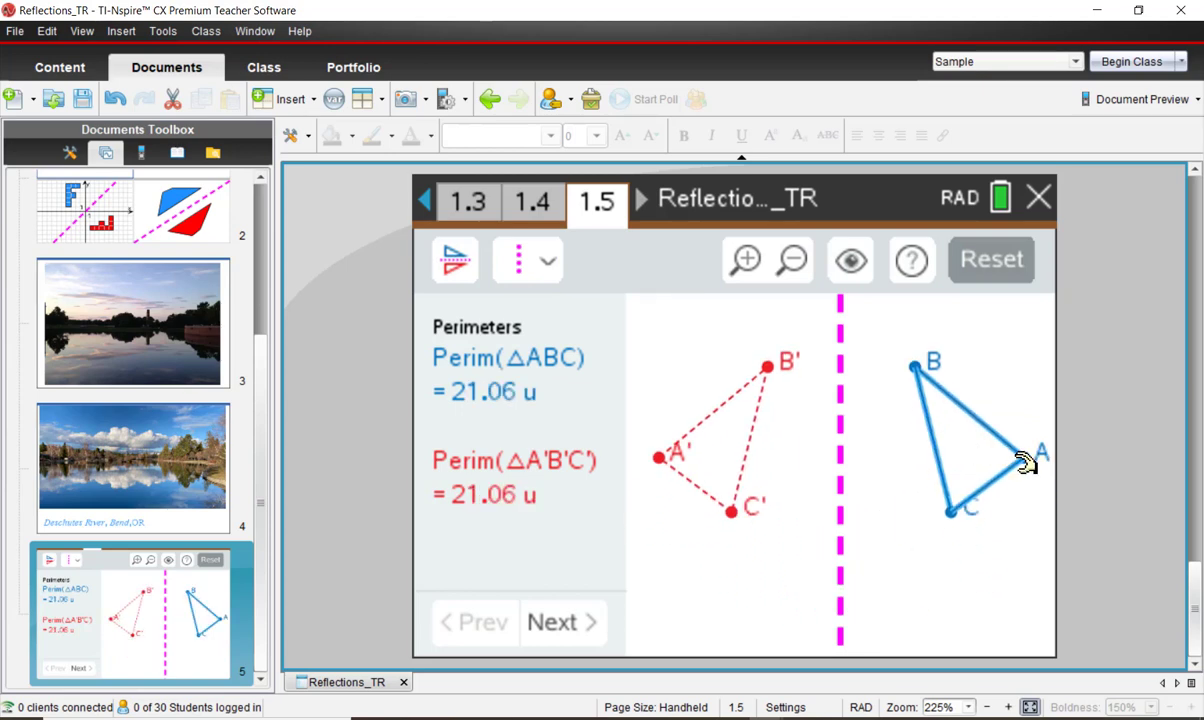
drag(1034, 460, 873, 539)
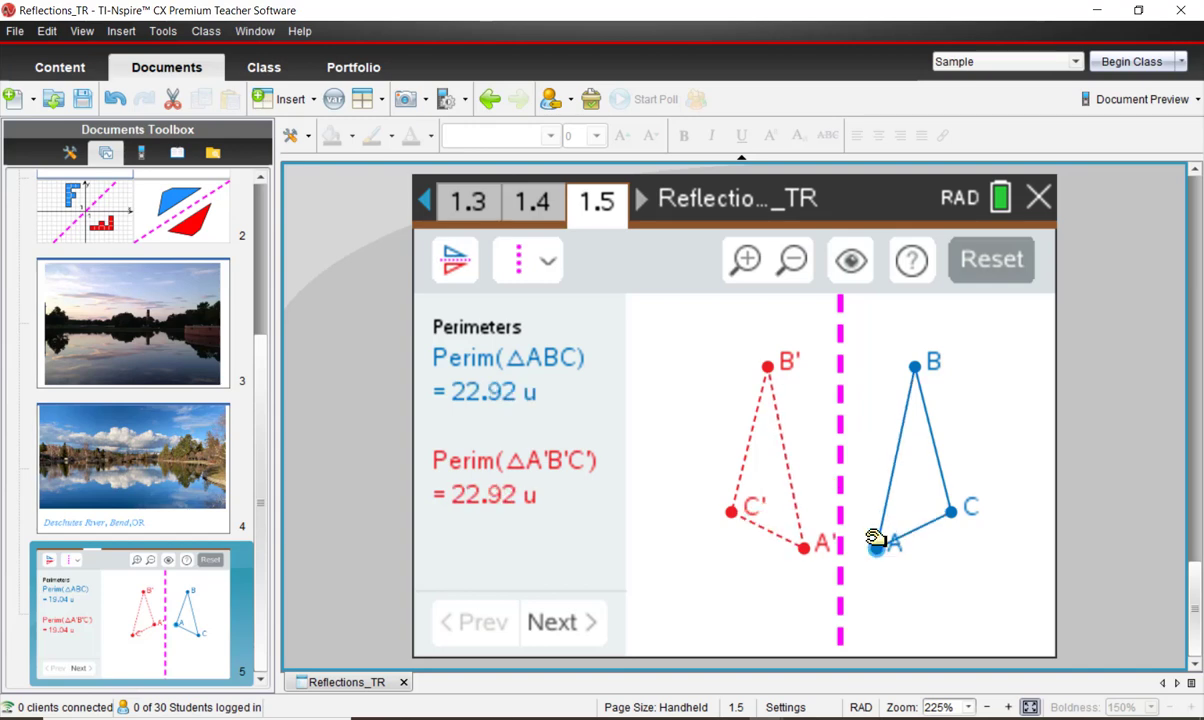
- Switch to a diagonal reflection line and drag vertices B and A; both perimeters read 26.07 u
click(513, 268)
click(544, 406)
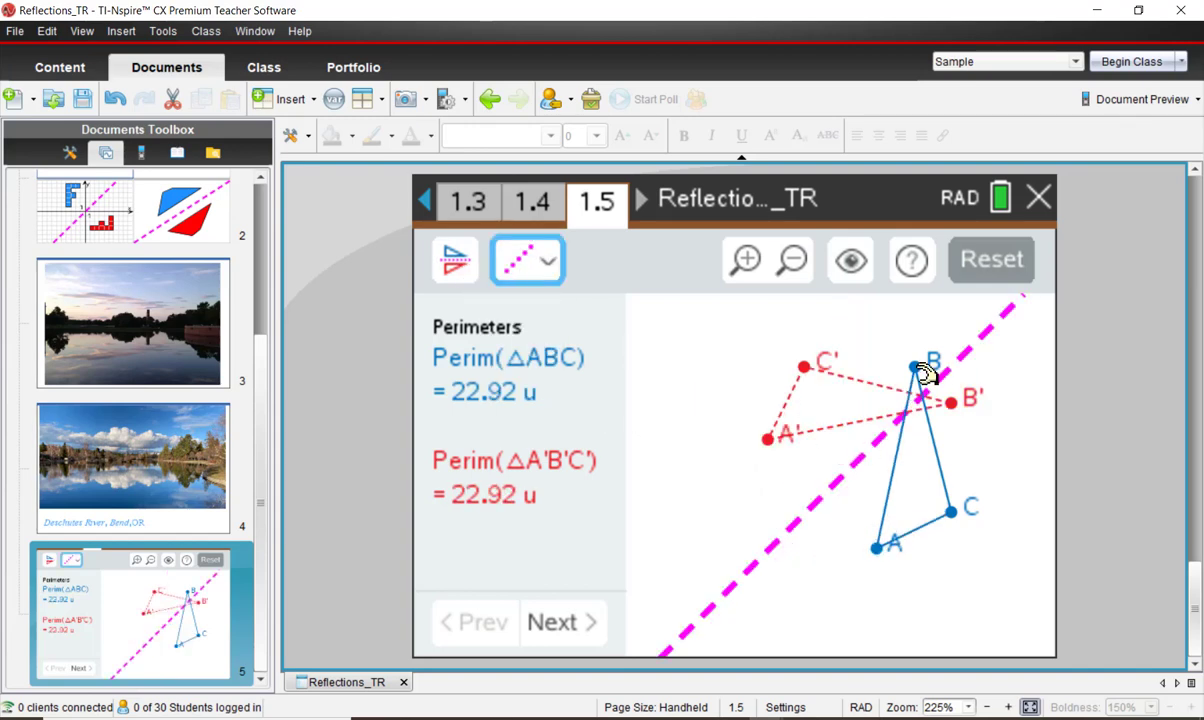
drag(926, 372, 781, 556)
drag(890, 553, 960, 595)
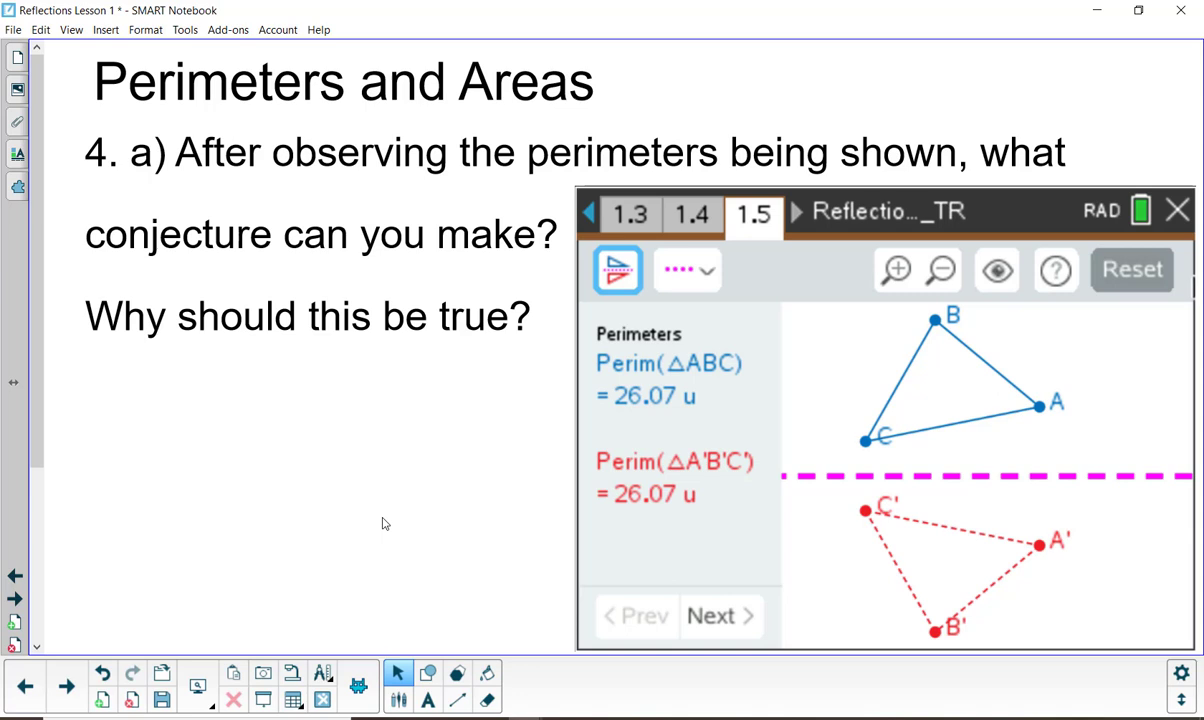
- On the question 4 a) page, reveal the equal-perimeters conjecture and congruence explanation, then return to TI-Nspire
key(Page_Down)
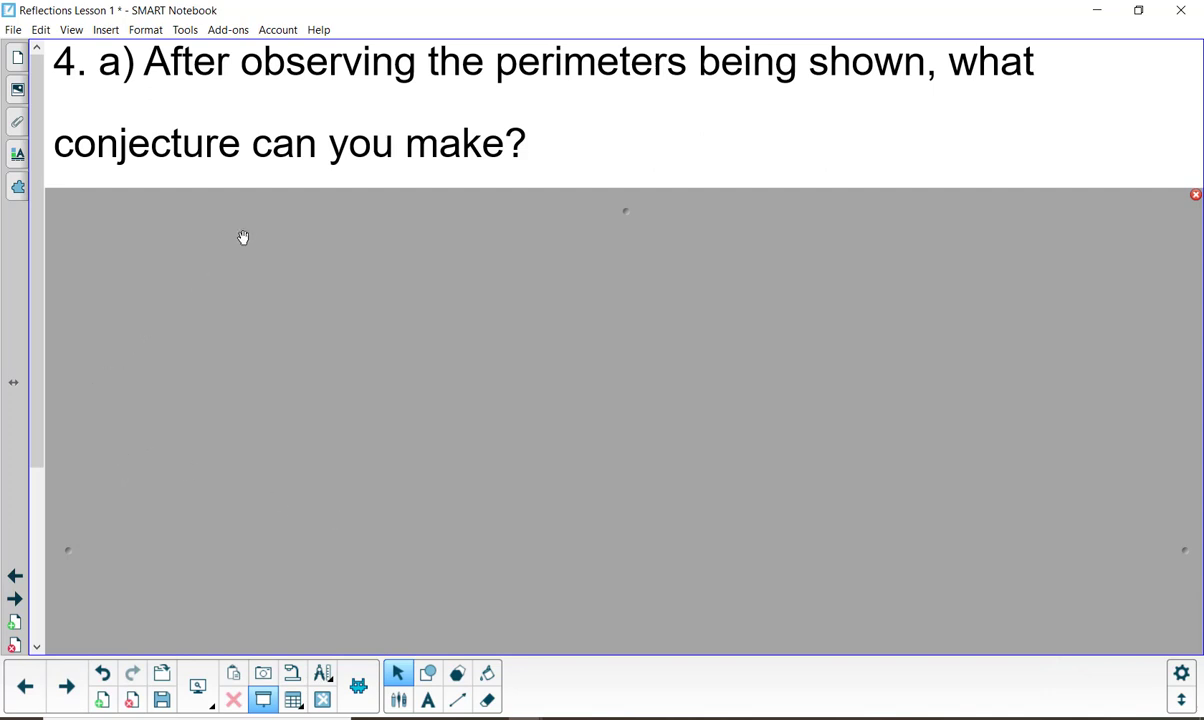
drag(247, 237, 258, 431)
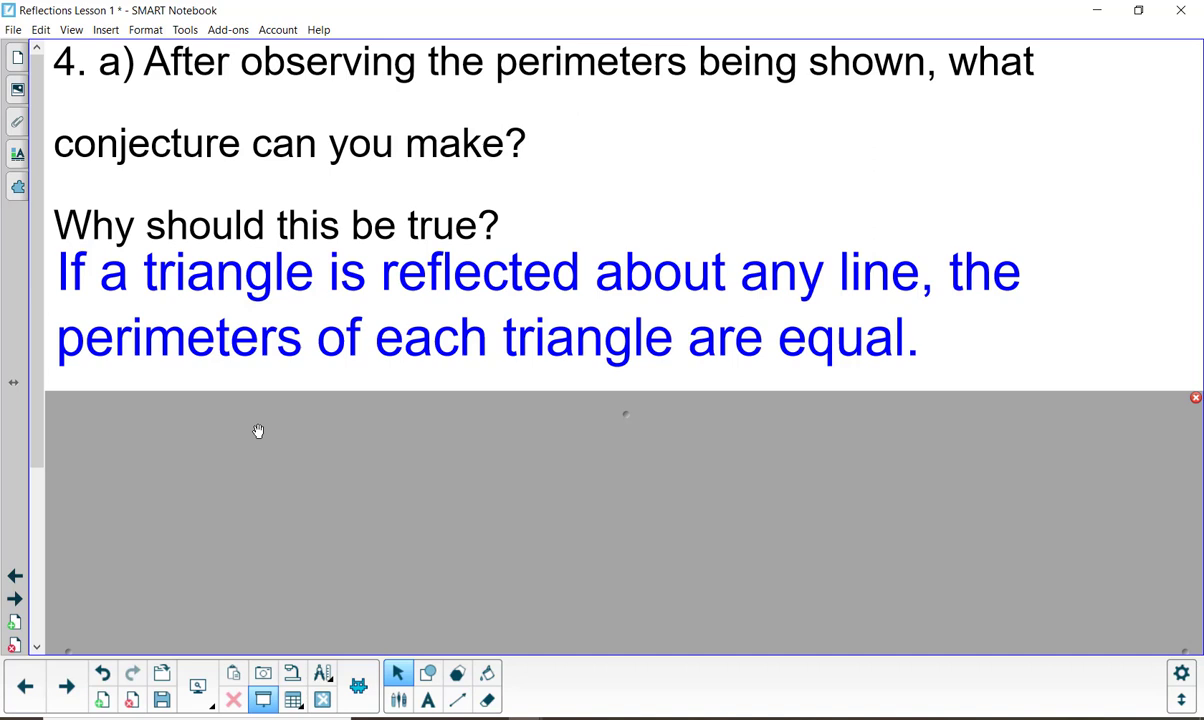
drag(597, 425, 589, 712)
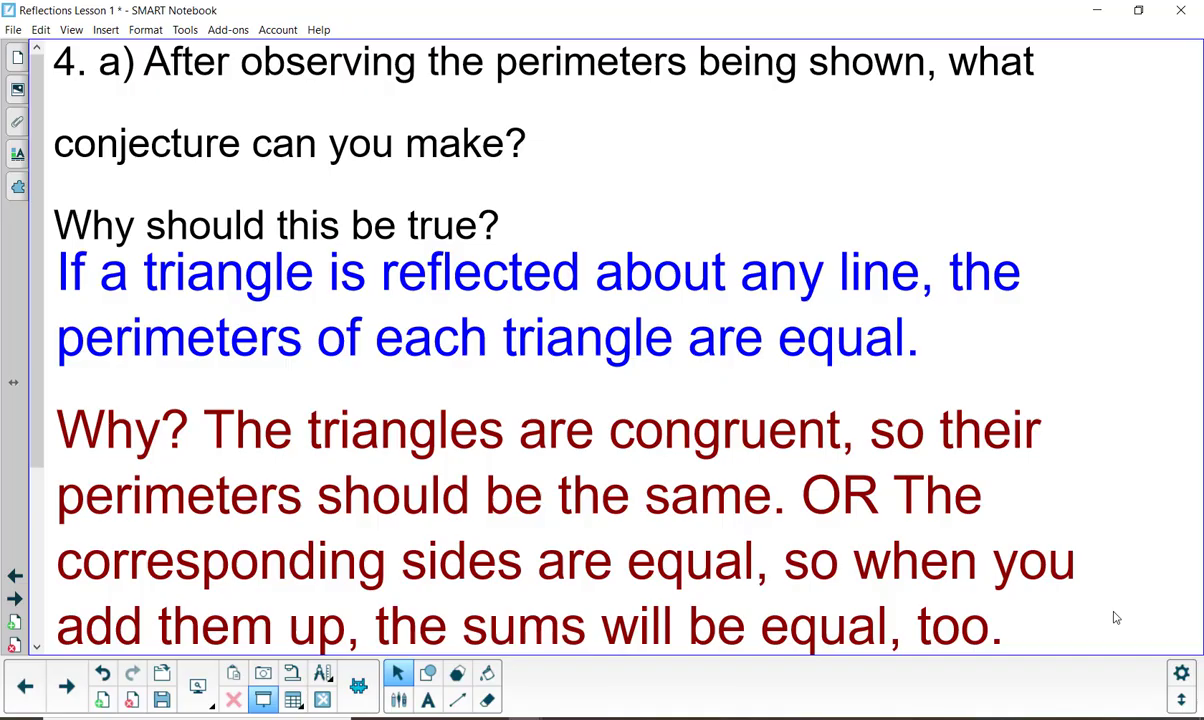
key(alt+Tab)
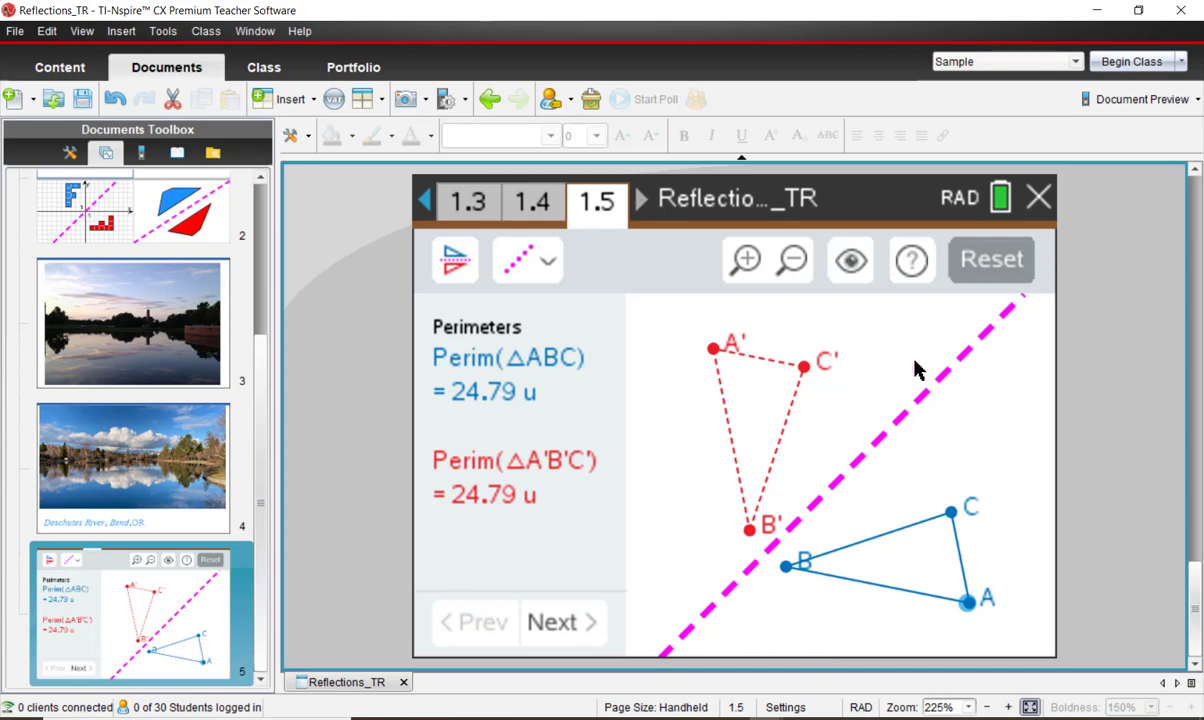
- Generate a new triangle ABC with a horizontal line and reflect it; both perimeters read 29.74 u
click(979, 261)
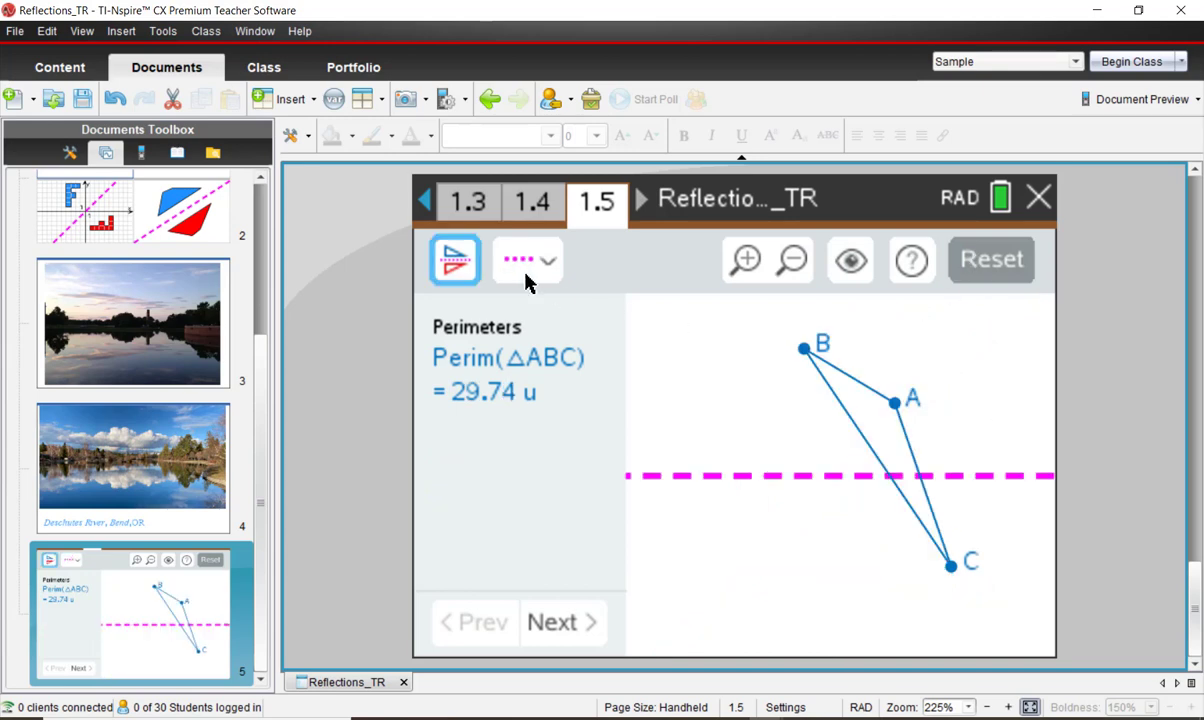
click(458, 264)
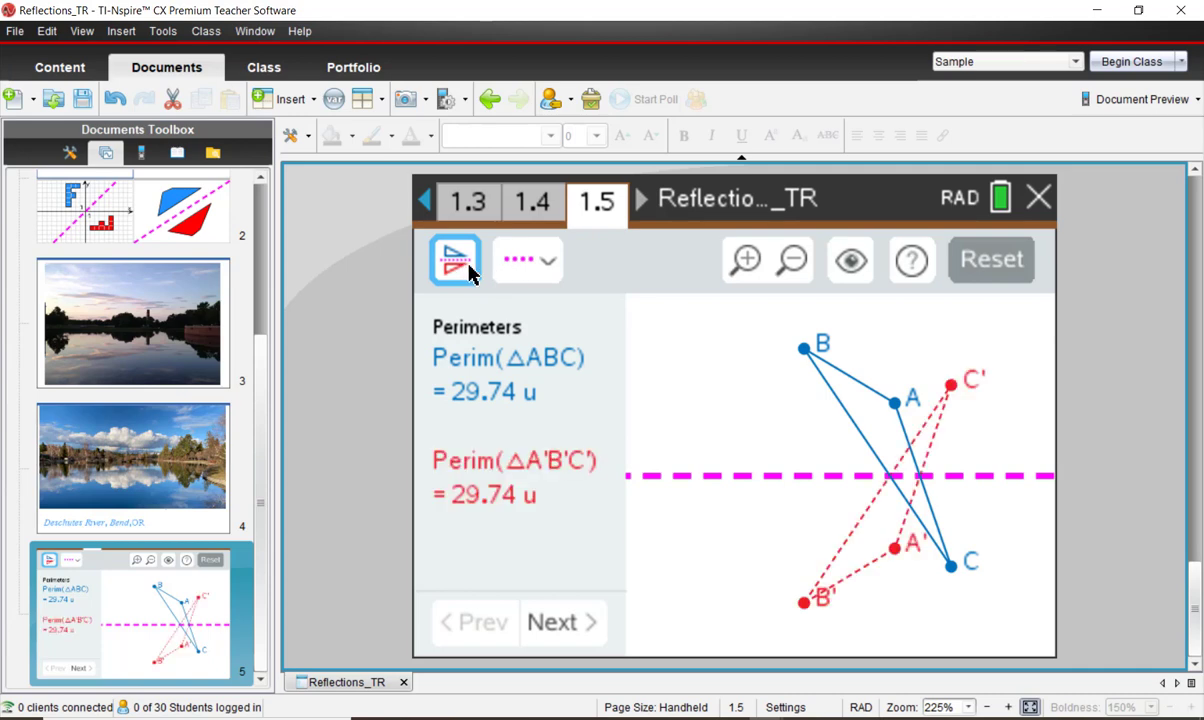
- Show areas instead of perimeters, then drag vertices and triangle ABC until both areas read 15.5 sq u
click(562, 626)
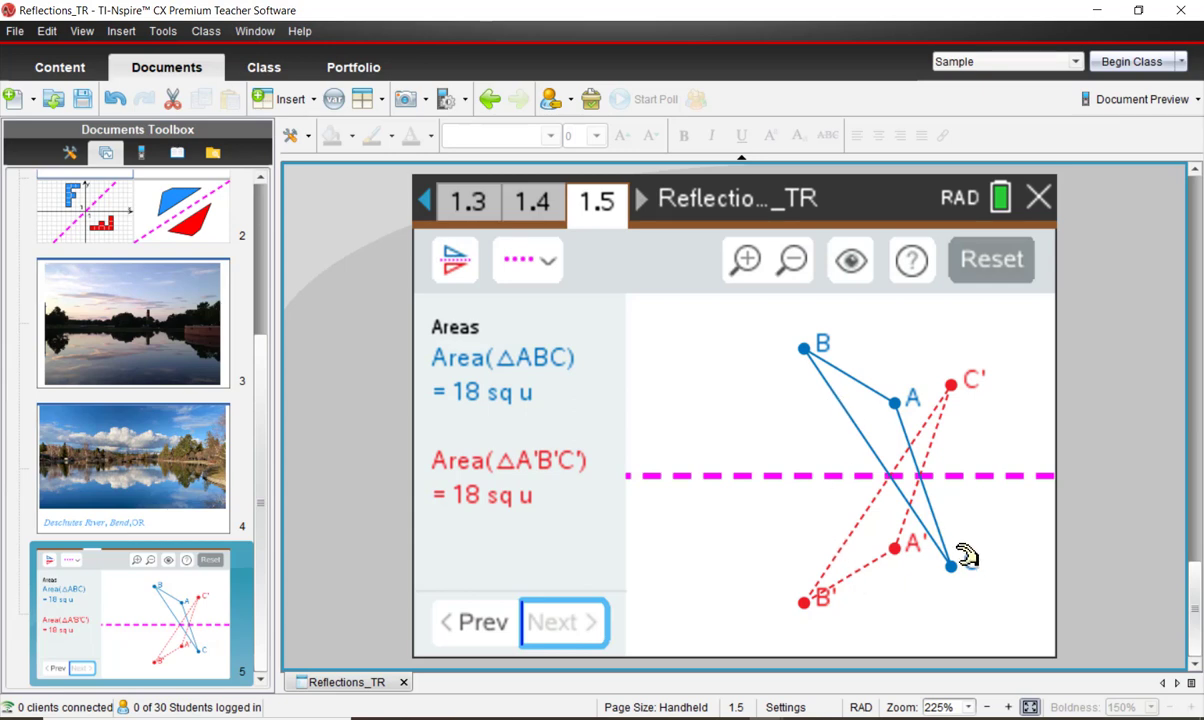
drag(958, 564, 966, 352)
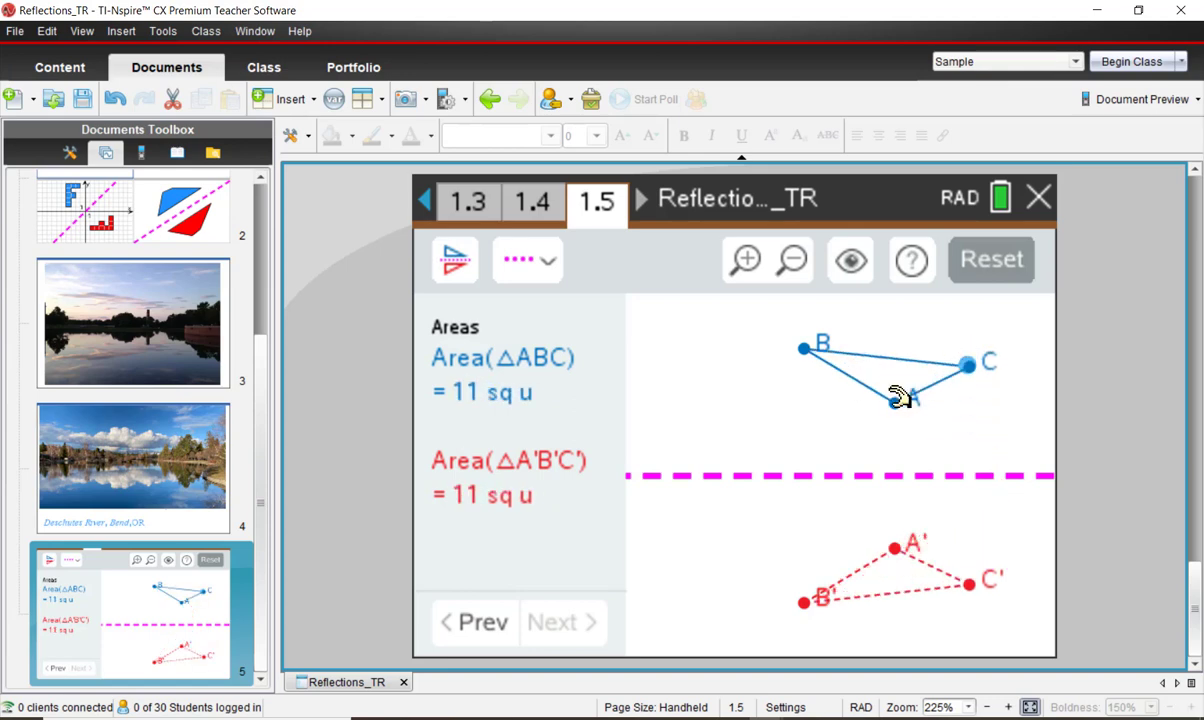
drag(900, 395, 876, 511)
drag(858, 462, 689, 316)
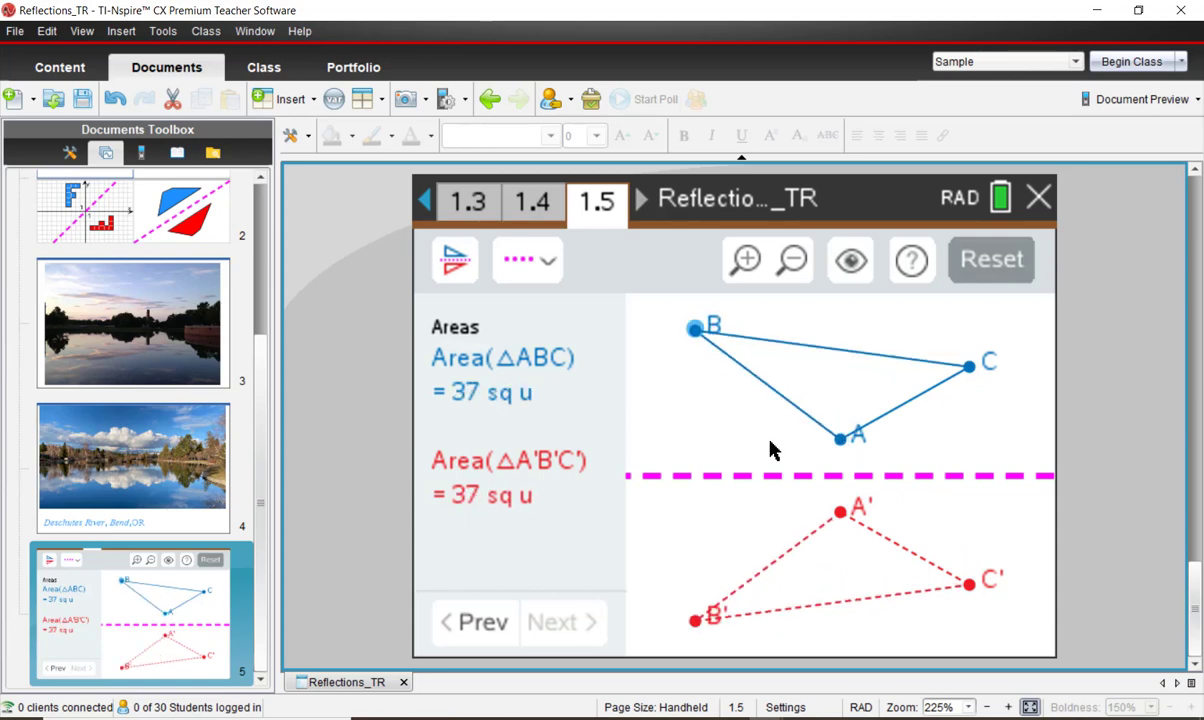
drag(810, 417, 841, 379)
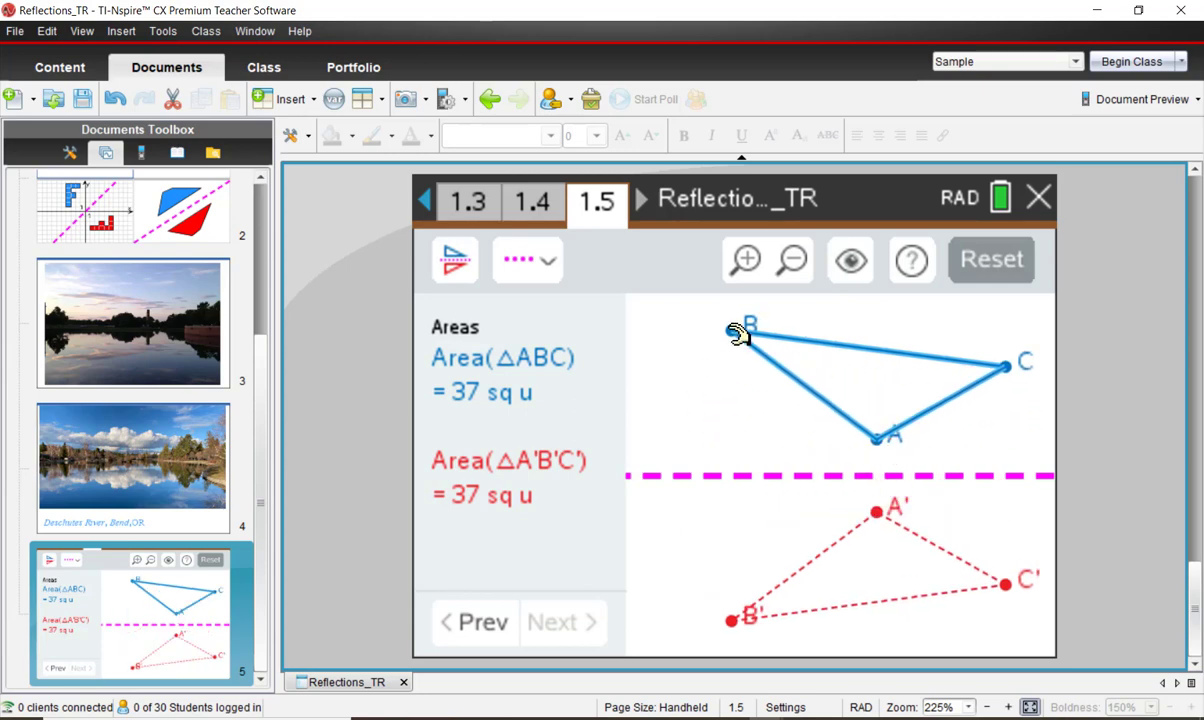
drag(736, 333, 894, 345)
- Make the mirror line vertical and move vertex A down-left across it
click(550, 263)
click(535, 377)
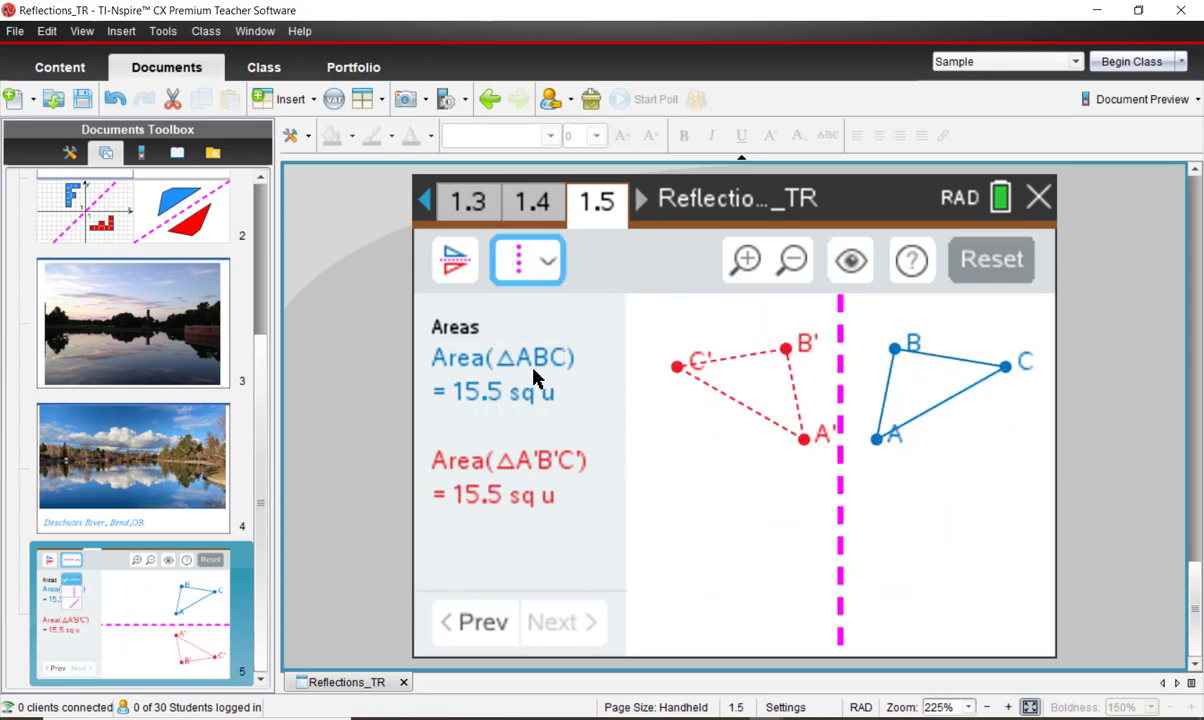
drag(876, 437, 760, 384)
- Switch to a diagonal mirror line, reshape ABC and move it across; both areas read 31 sq u
click(551, 276)
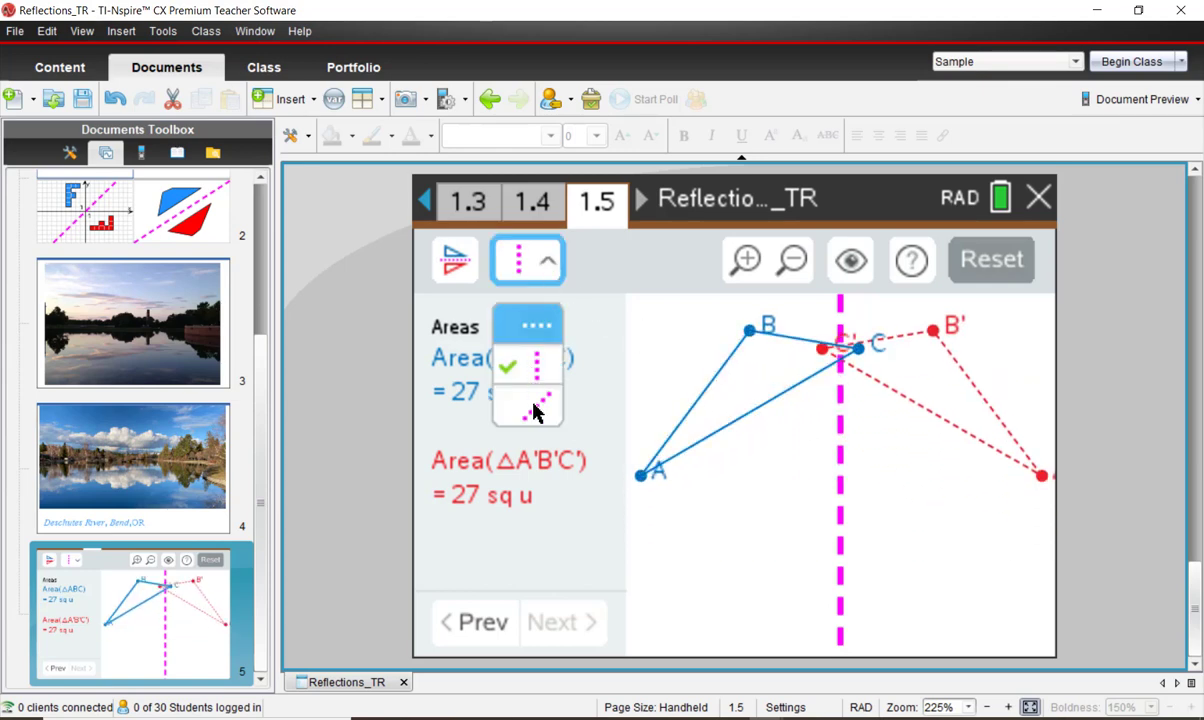
click(503, 387)
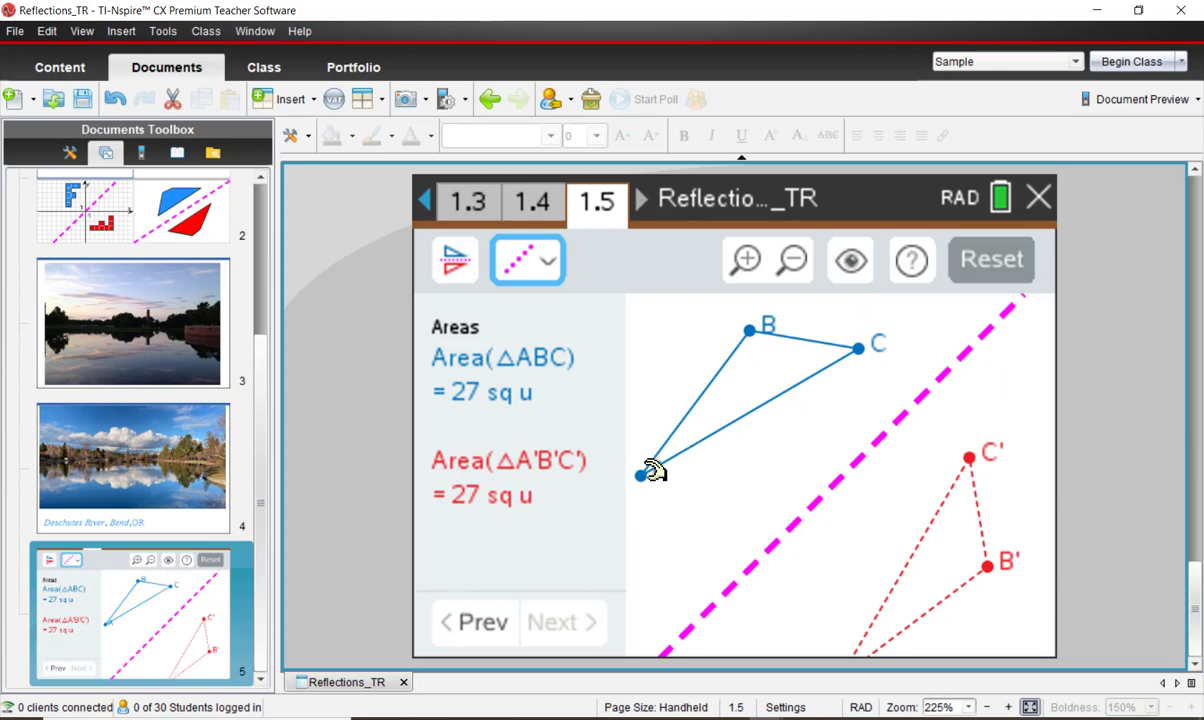
drag(643, 475, 786, 476)
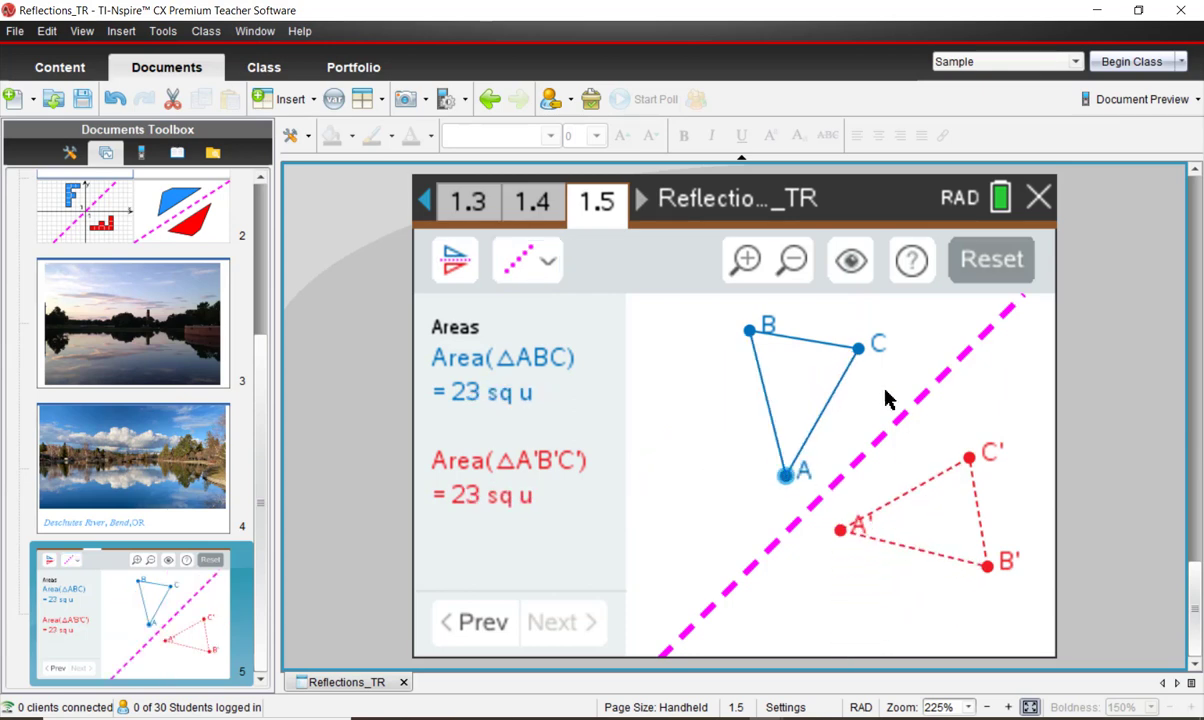
drag(858, 348, 887, 347)
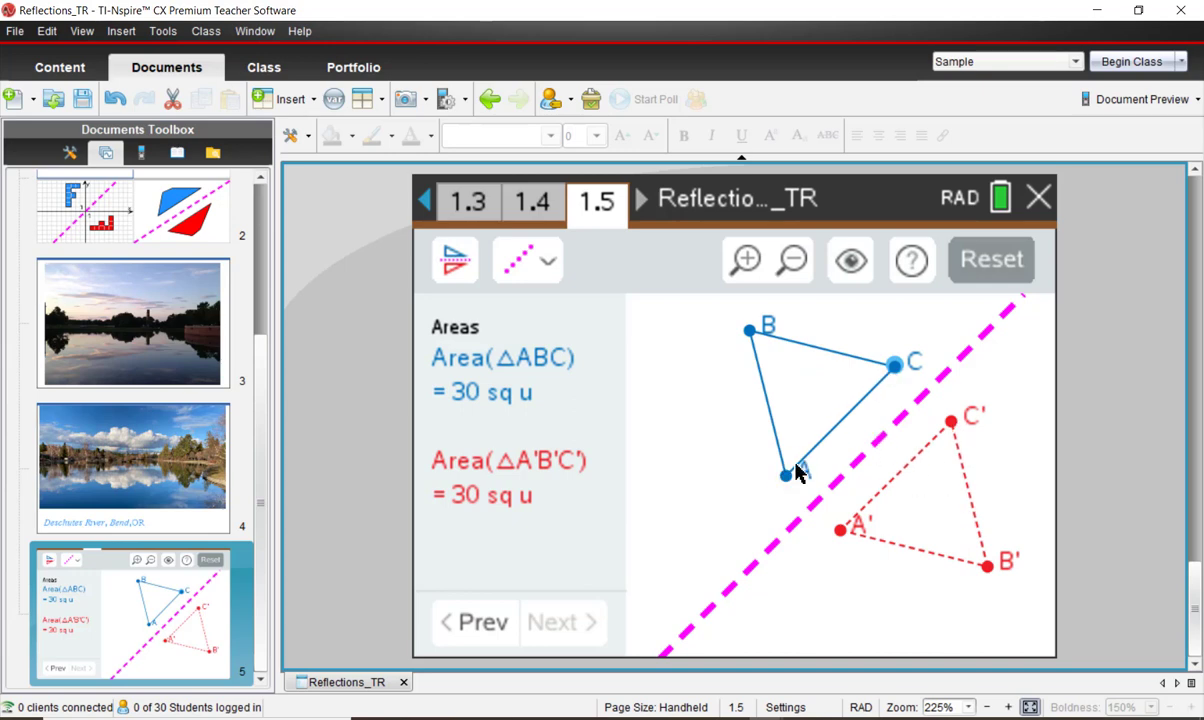
drag(797, 480, 884, 540)
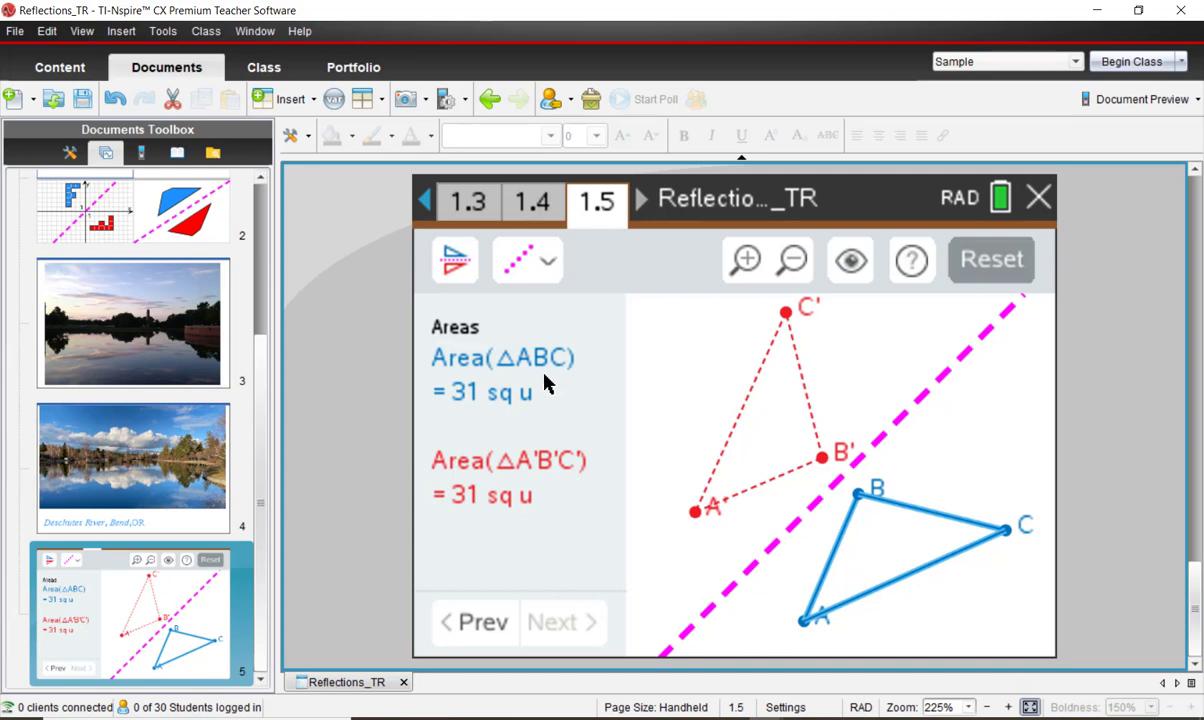
- Set the Reflection Method to 2:Movable Line, giving line PK beside triangle ABC (perimeter 29.74 u)
click(305, 141)
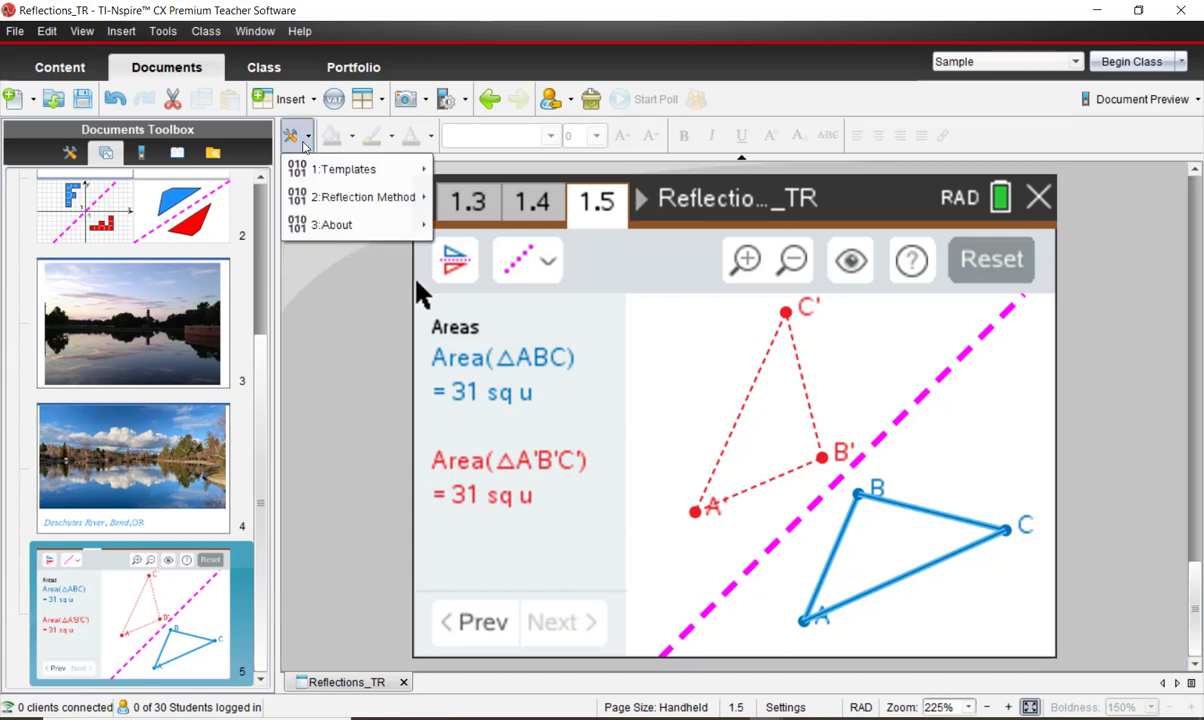
mouse_move(320, 189)
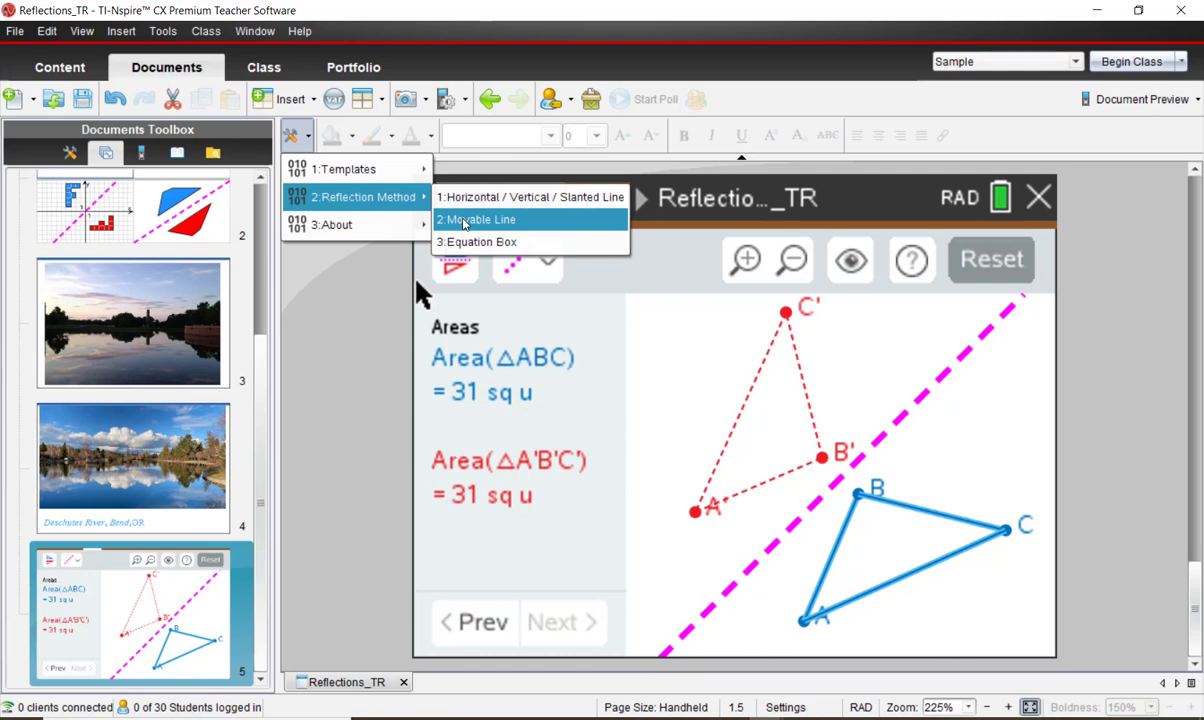
click(463, 220)
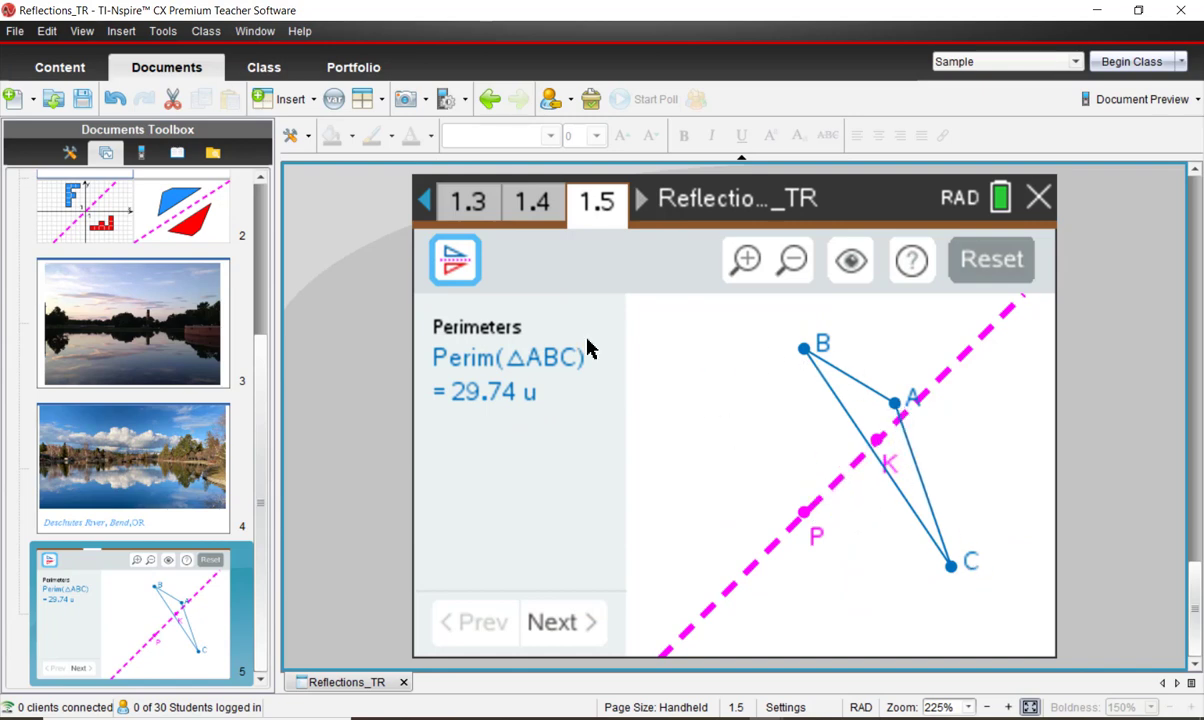
- Reflect ABC over line PK, drag vertex C, and tilt PK by moving P; both perimeters read 19.91 u
click(449, 263)
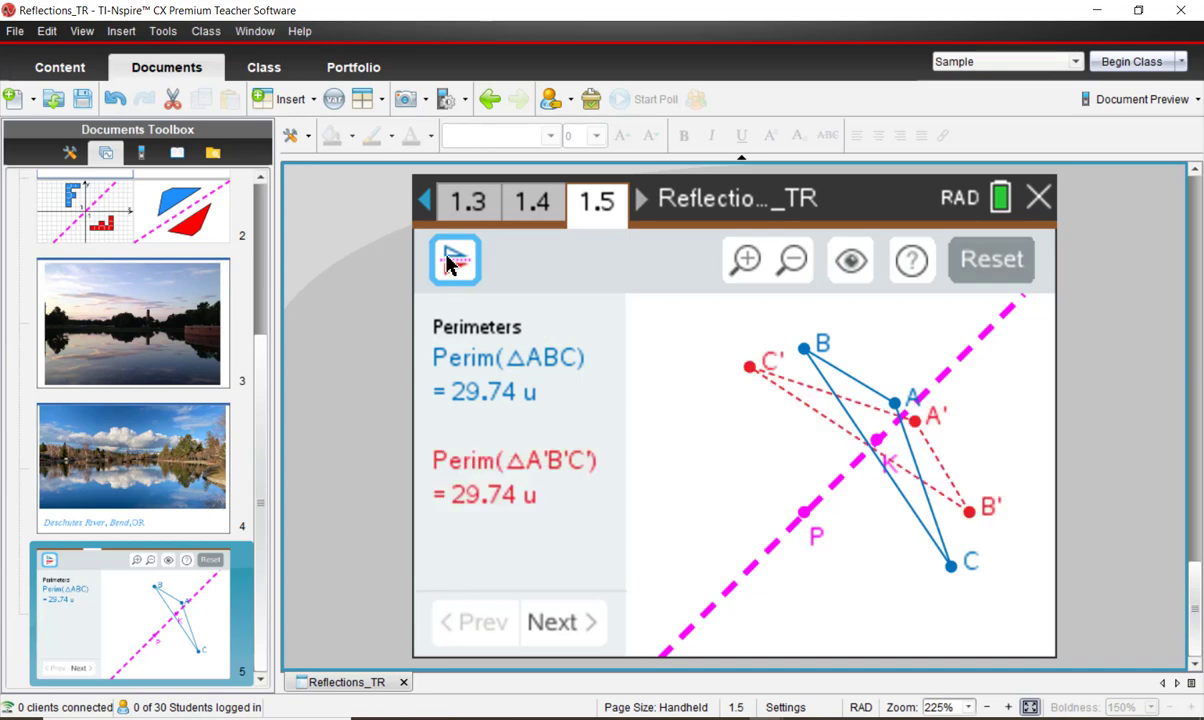
drag(955, 565, 740, 428)
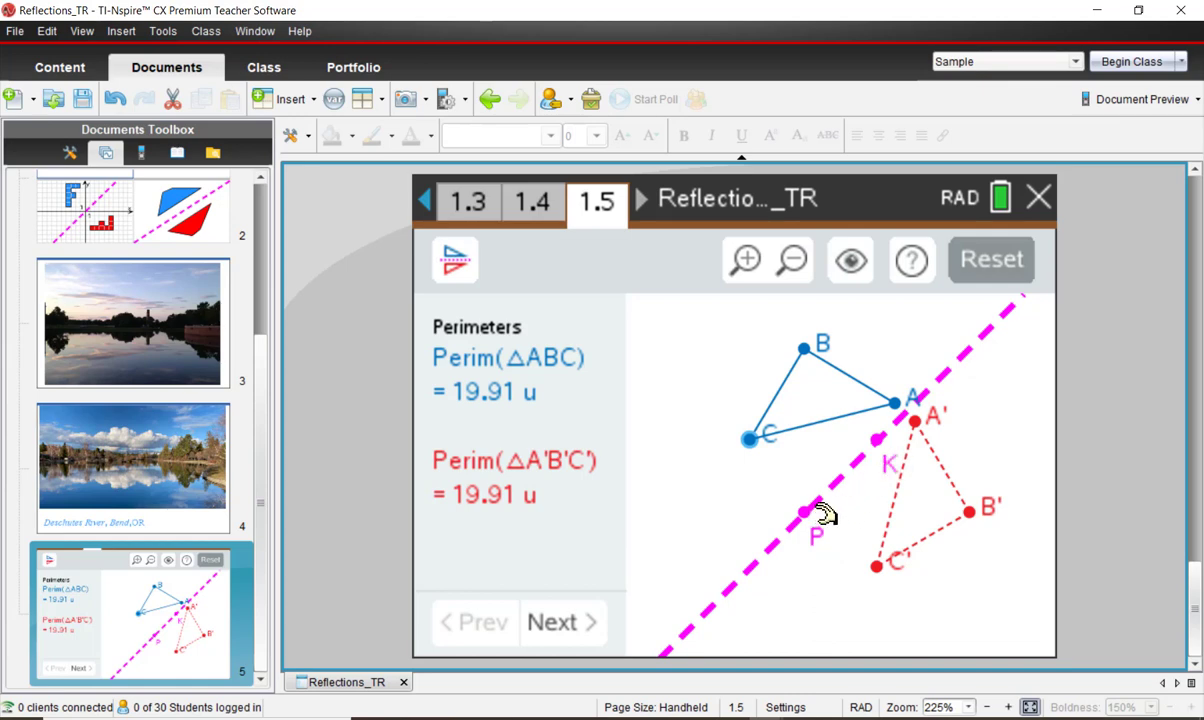
drag(813, 514, 948, 420)
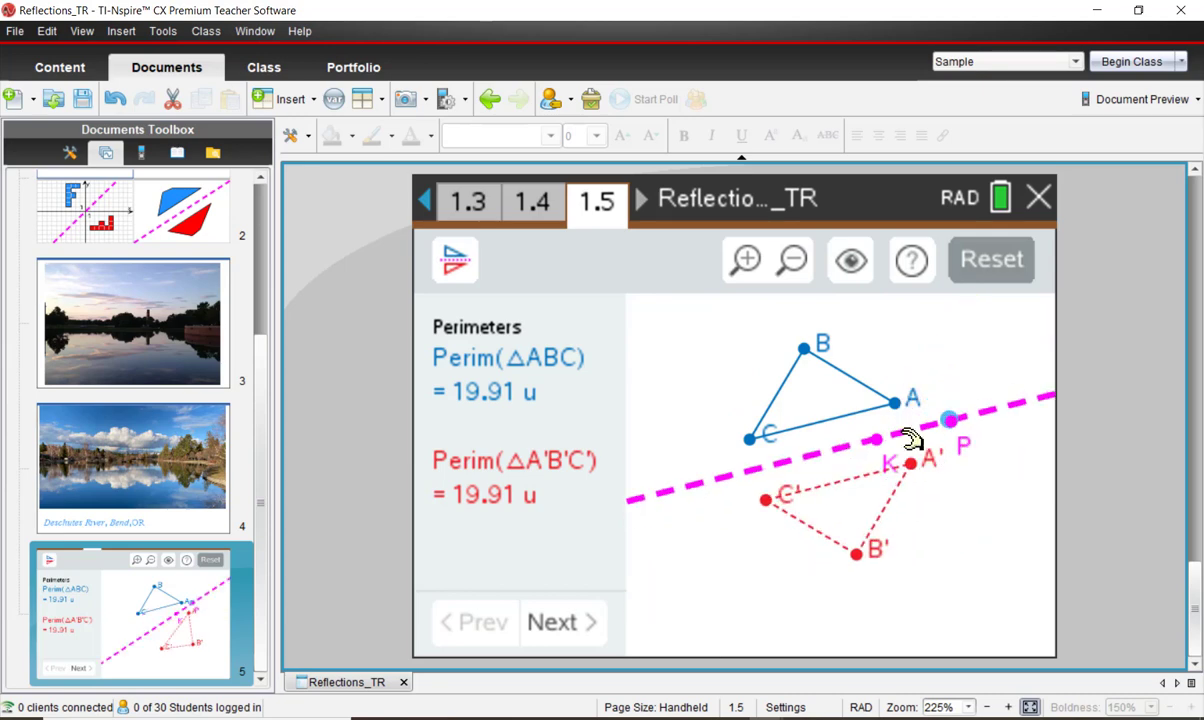
- Reposition K and line PK as a shallow diagonal below triangle ABC, then move A until both perimeters read 21.76 u
drag(889, 446, 841, 459)
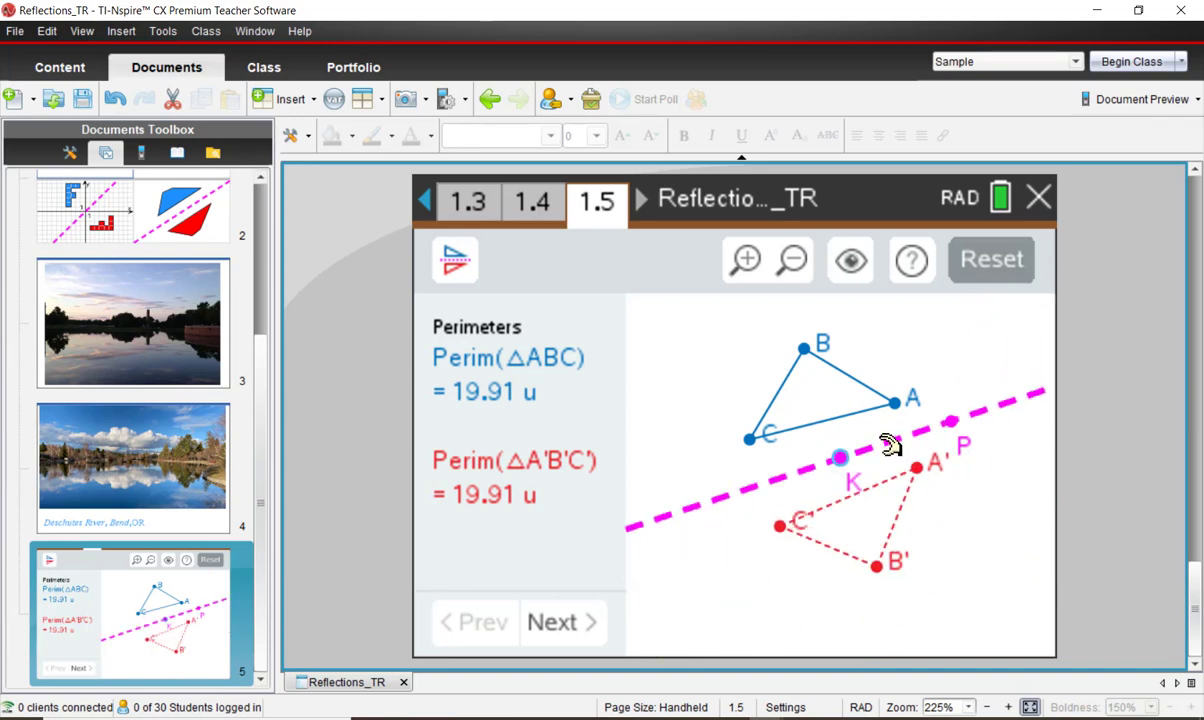
drag(889, 446, 855, 457)
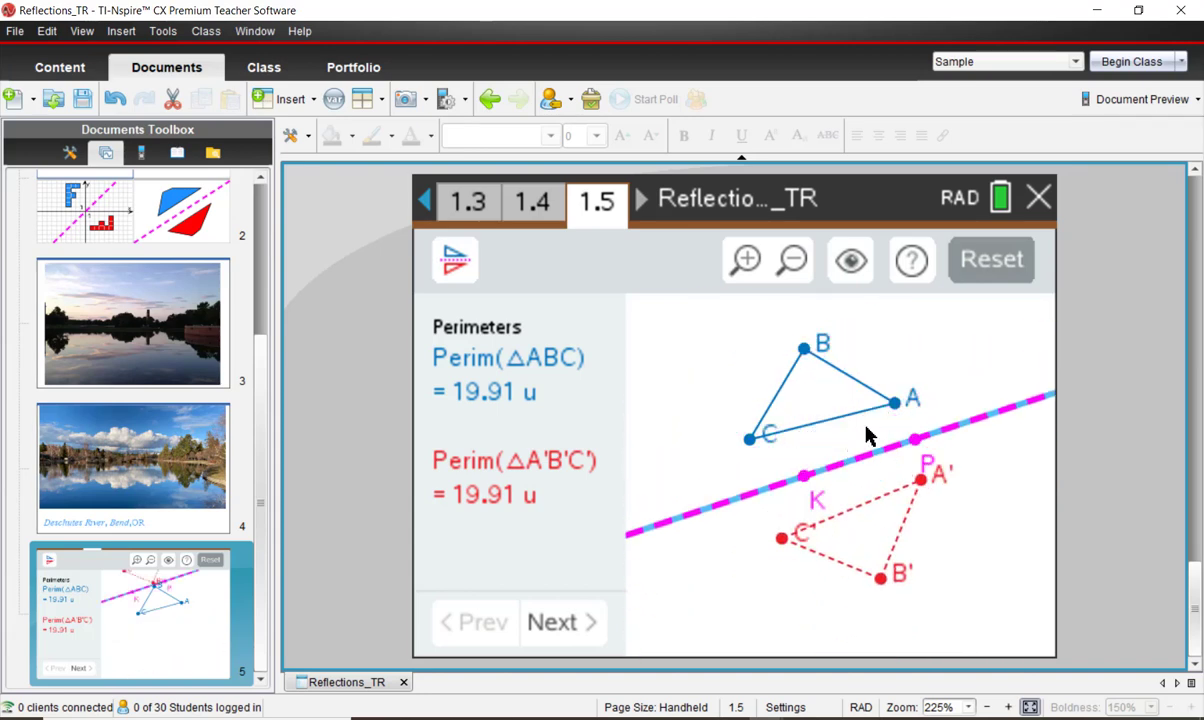
mouse_move(899, 408)
mouse_down()
mouse_move(902, 462)
mouse_move(901, 373)
mouse_move(915, 392)
mouse_up()
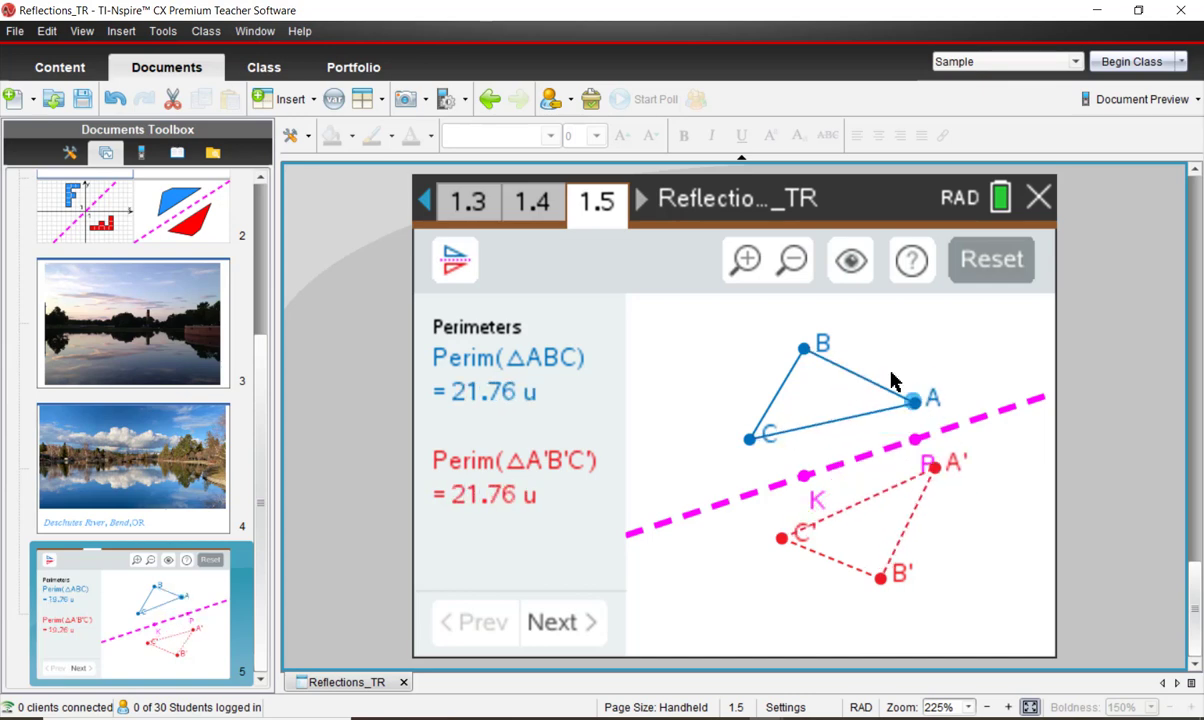